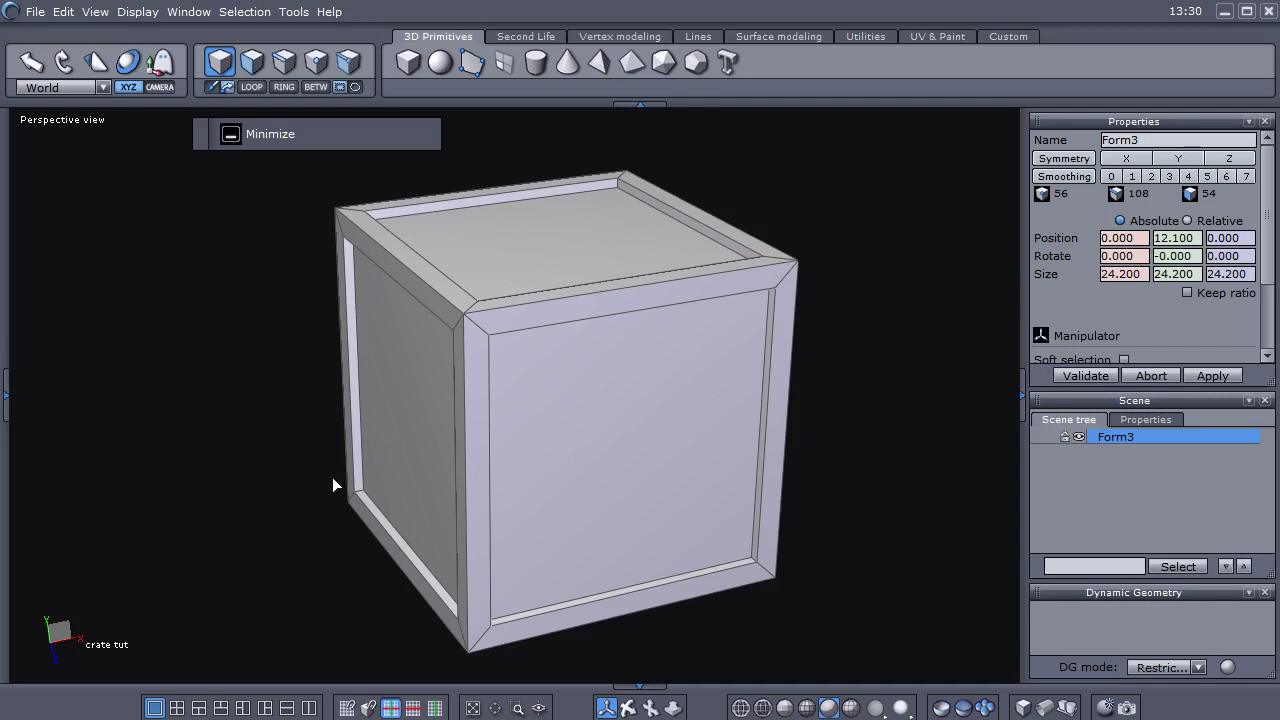
middle_click_drag(582, 478, 647, 463)
scroll(647, 463, "up", 4)
scroll(586, 420, "down", 3)
mouse_move(586, 423)
middle_mouse_down()
mouse_move(573, 391)
mouse_move(578, 438)
mouse_move(617, 411)
mouse_move(611, 438)
mouse_move(500, 455)
mouse_move(443, 403)
mouse_move(621, 442)
mouse_move(598, 441)
middle_mouse_up()
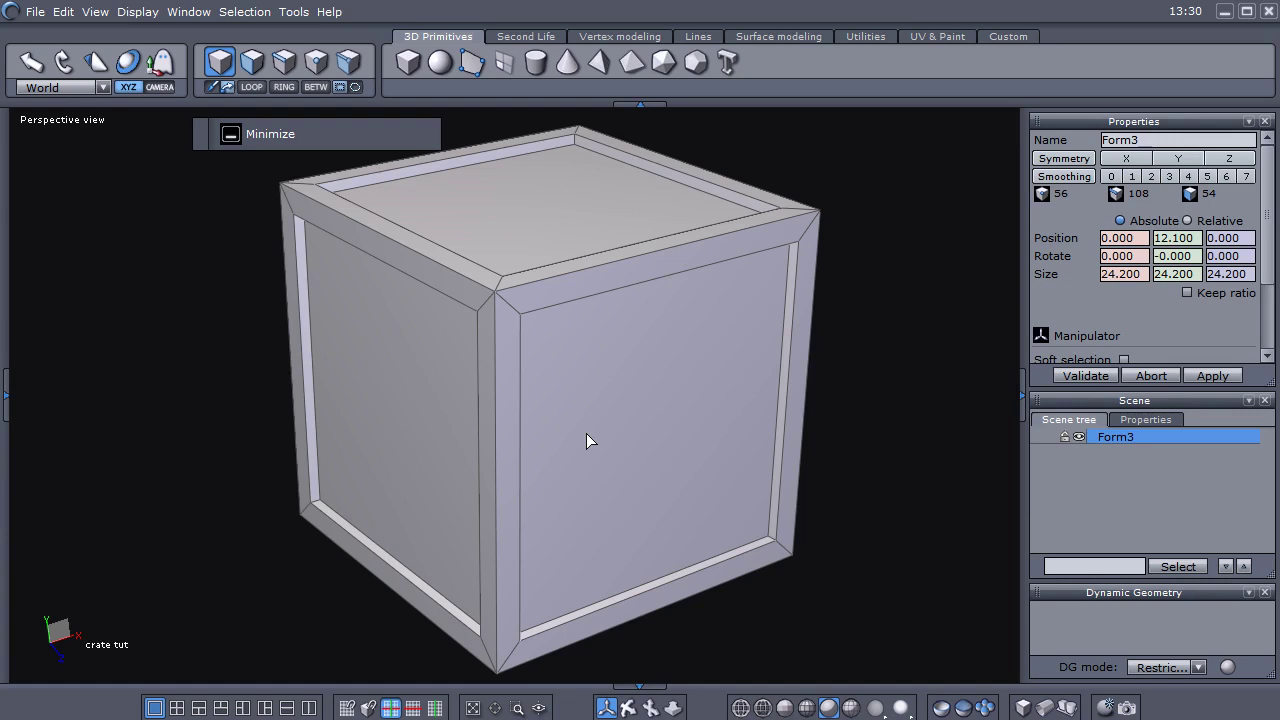
middle_click_drag(666, 407, 698, 412)
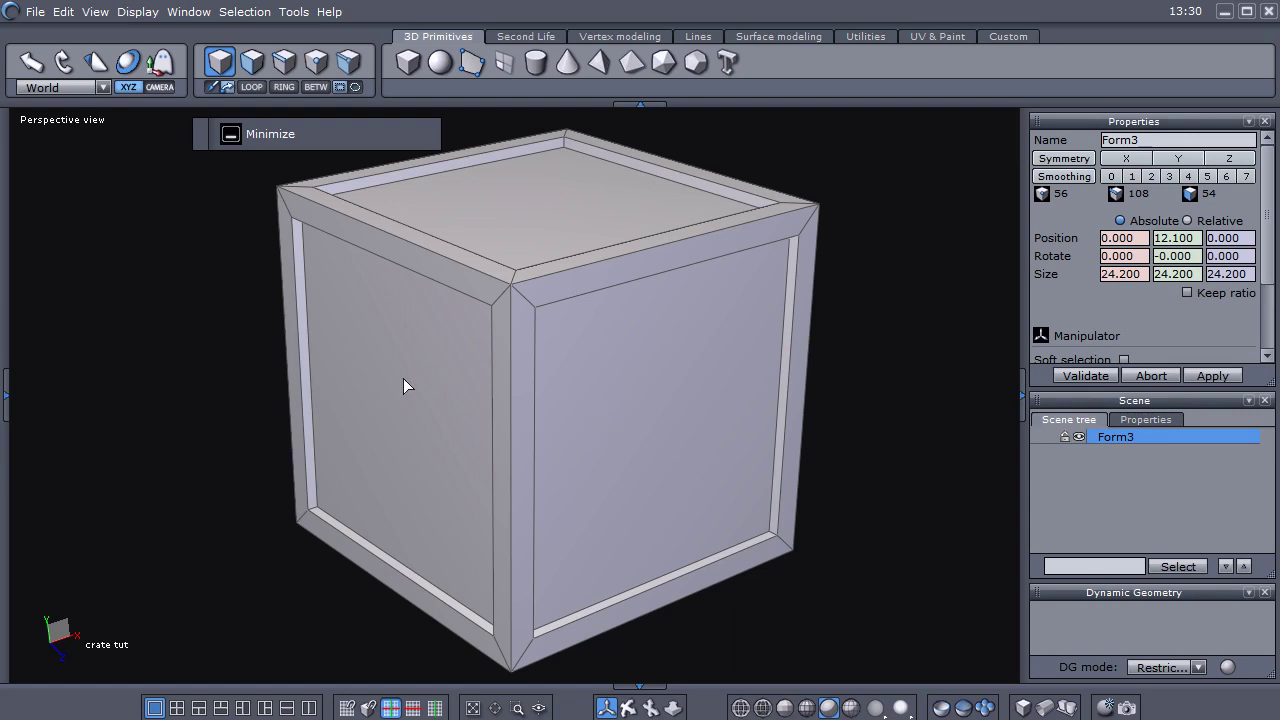
scroll(404, 380, "down", 2)
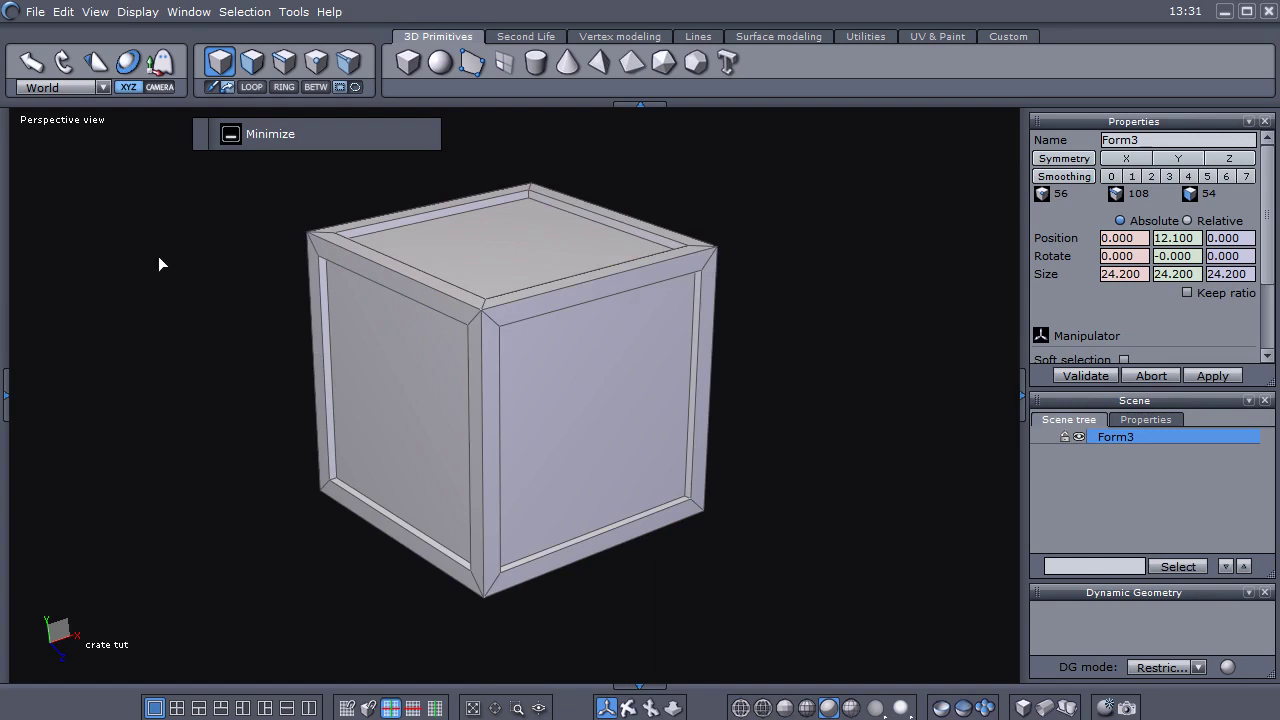
Export the crate model as a Wavefront OBJ file named crate in the crate tut folder, keeping the default export options.
left_click(31, 14)
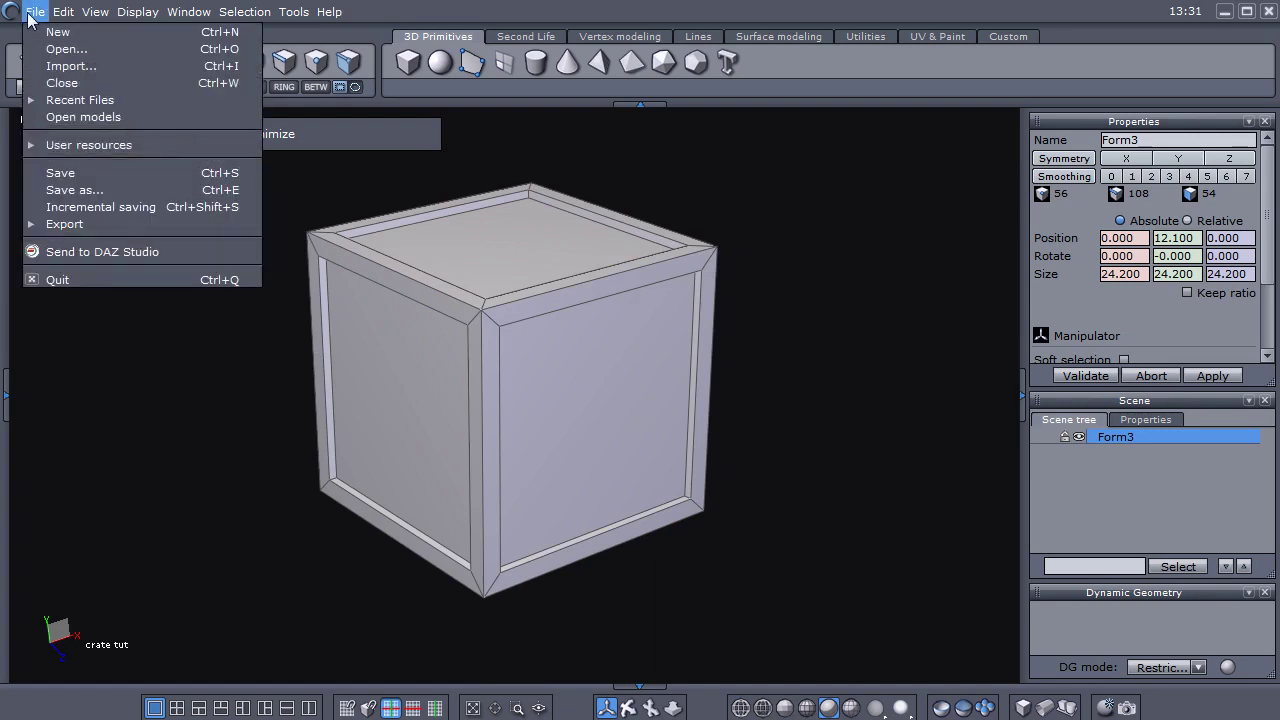
mouse_move(92, 228)
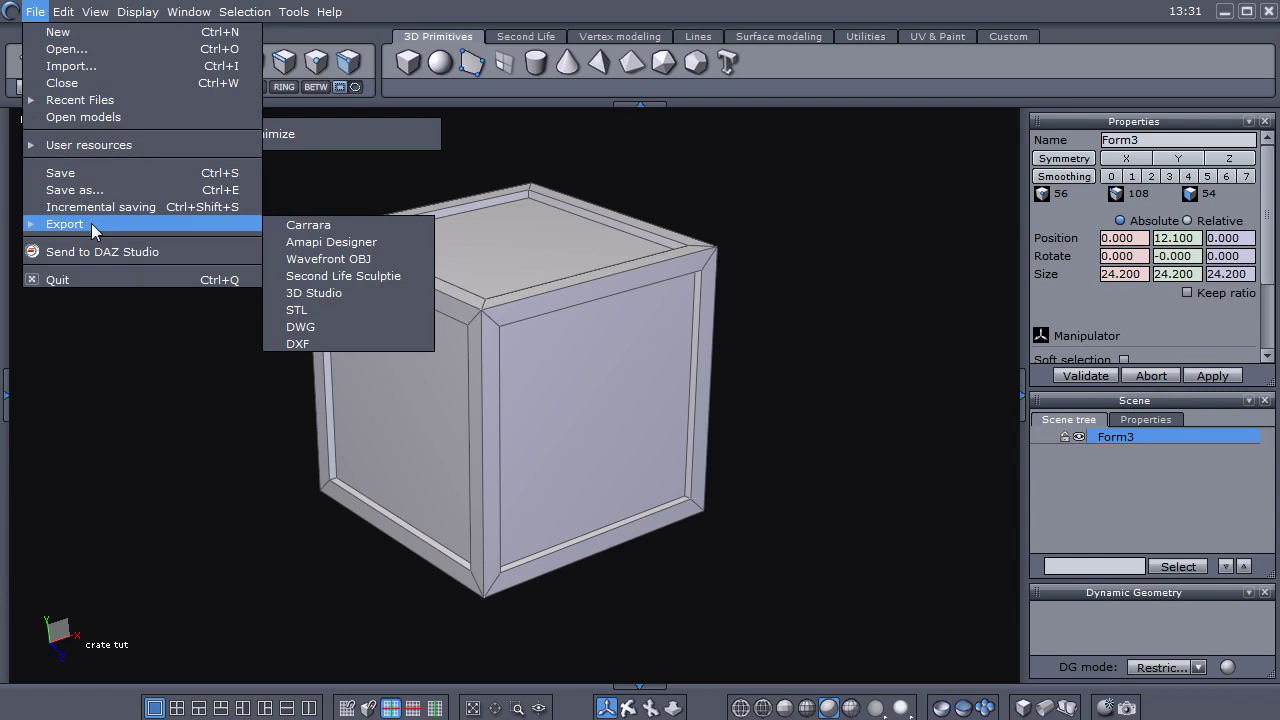
left_click(314, 264)
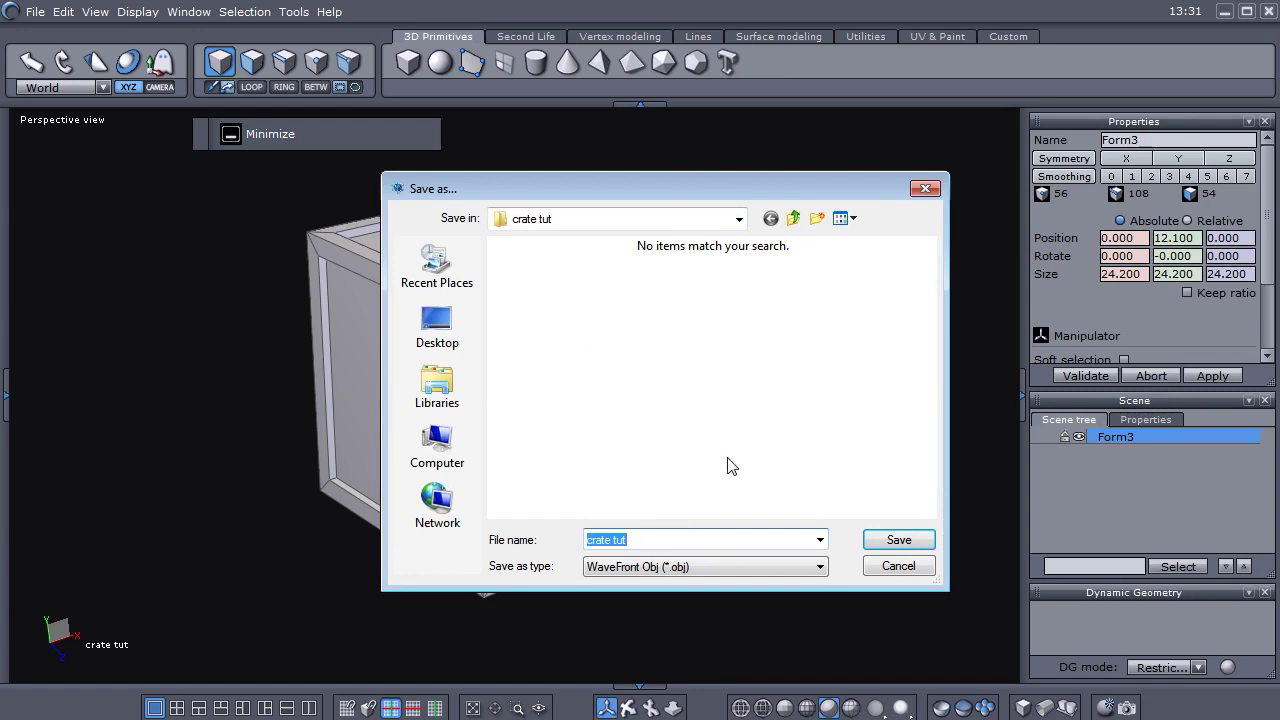
left_click(648, 540)
key("BackSpace")
key("BackSpace")
key("BackSpace")
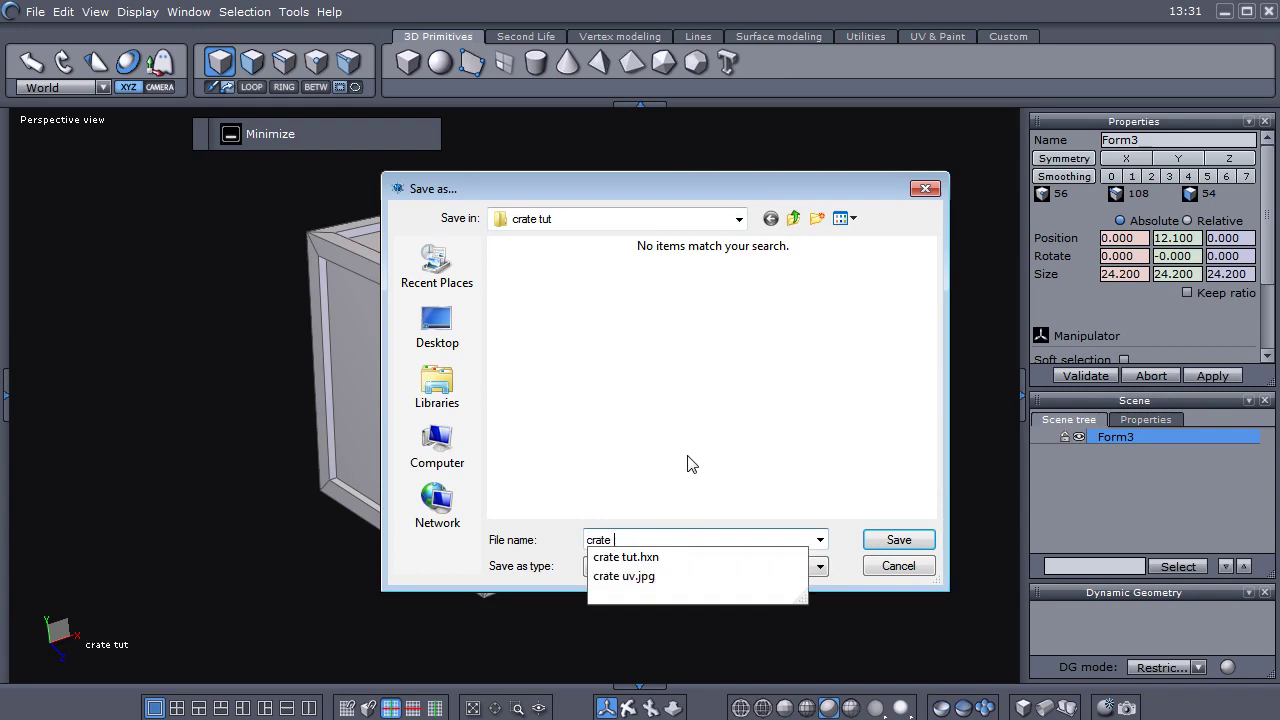
left_click(688, 463)
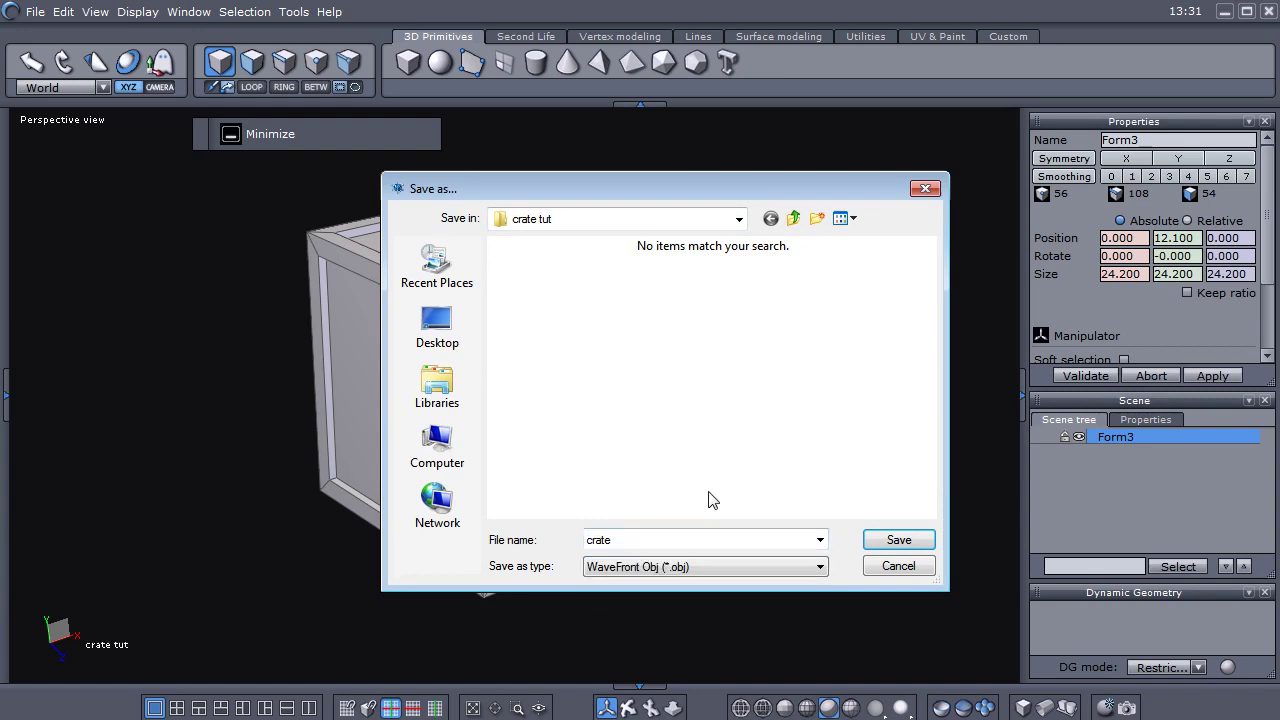
left_click(875, 545)
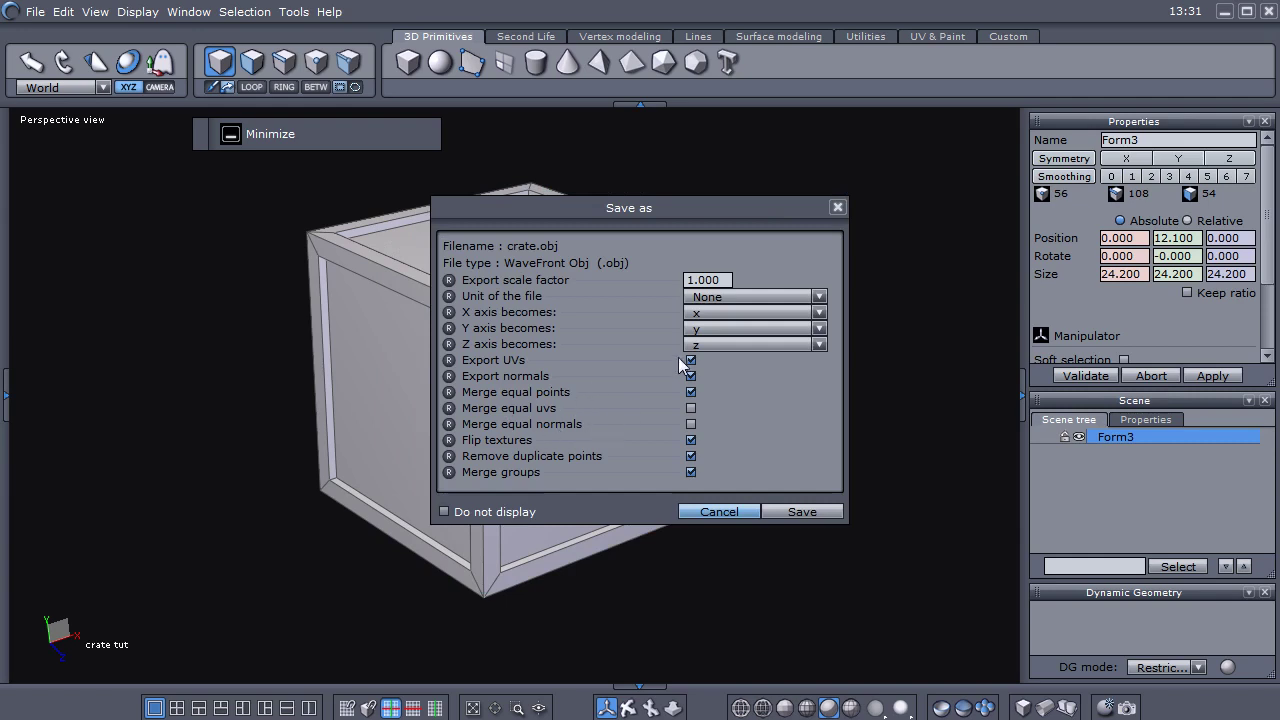
left_click_drag(635, 212, 620, 209)
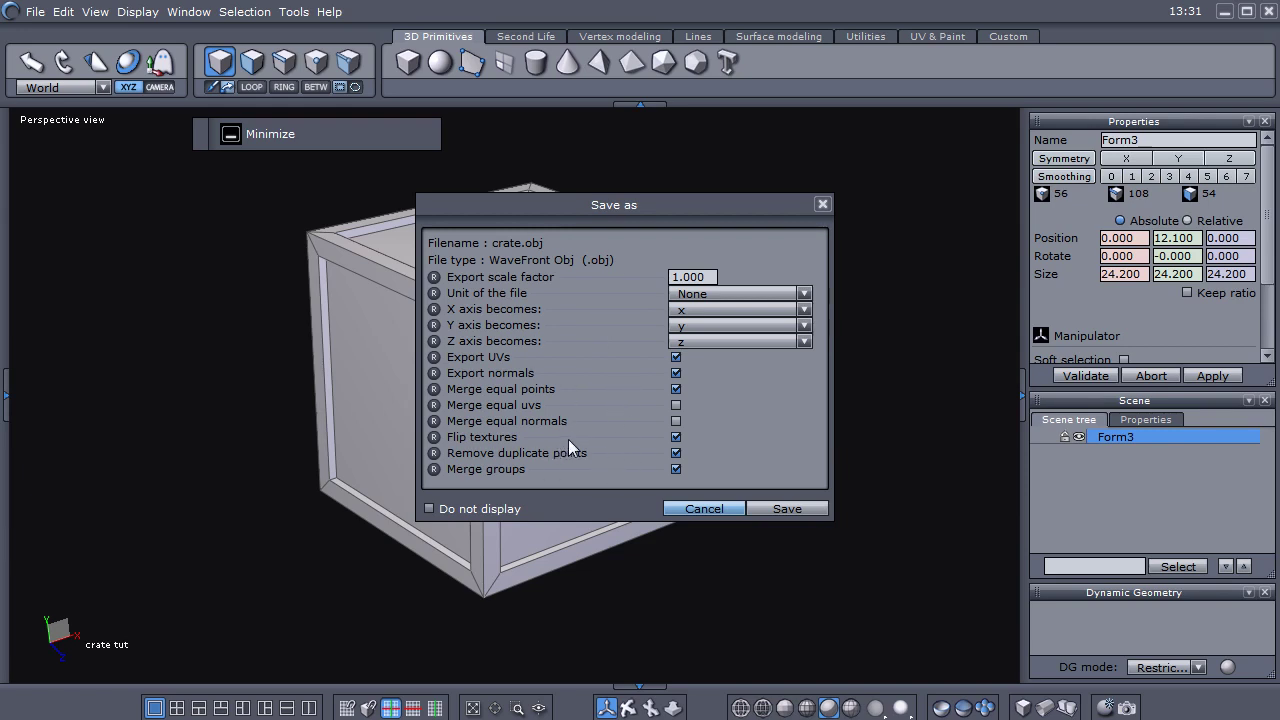
left_click(787, 509)
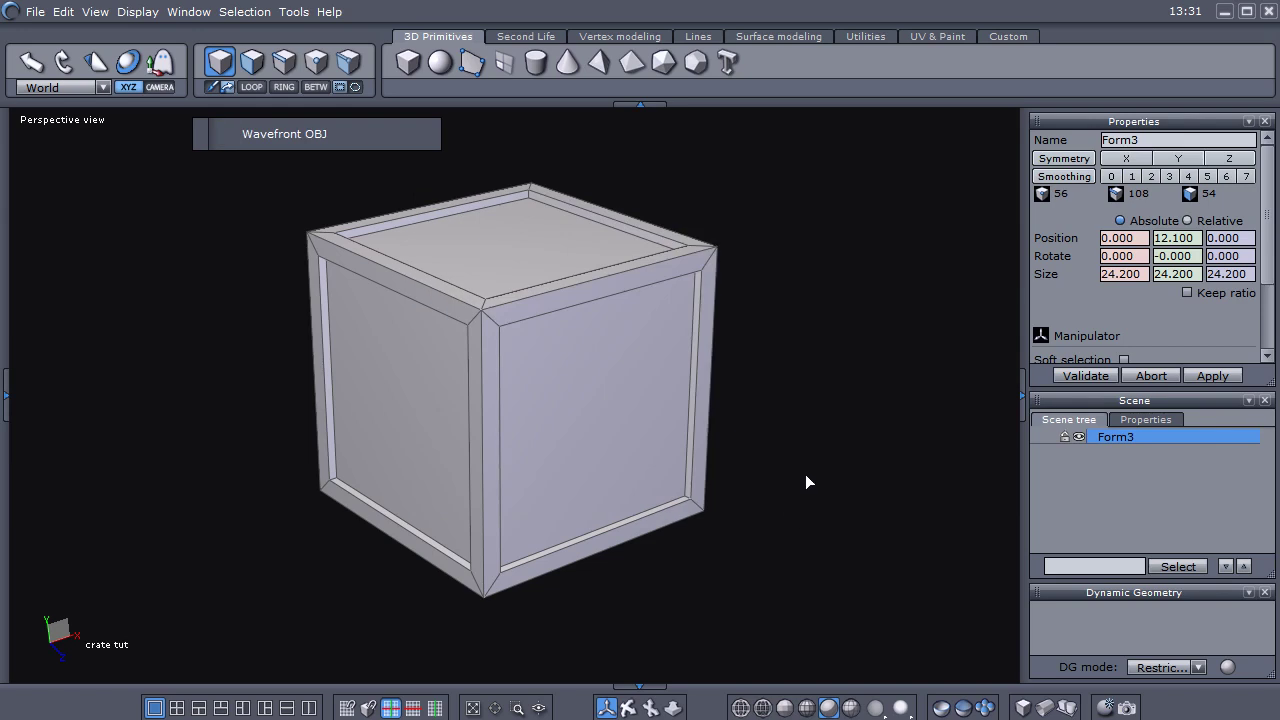
Leave the modeling program and launch xNormal (x64) from the desktop.
middle_click_drag(814, 440, 820, 451)
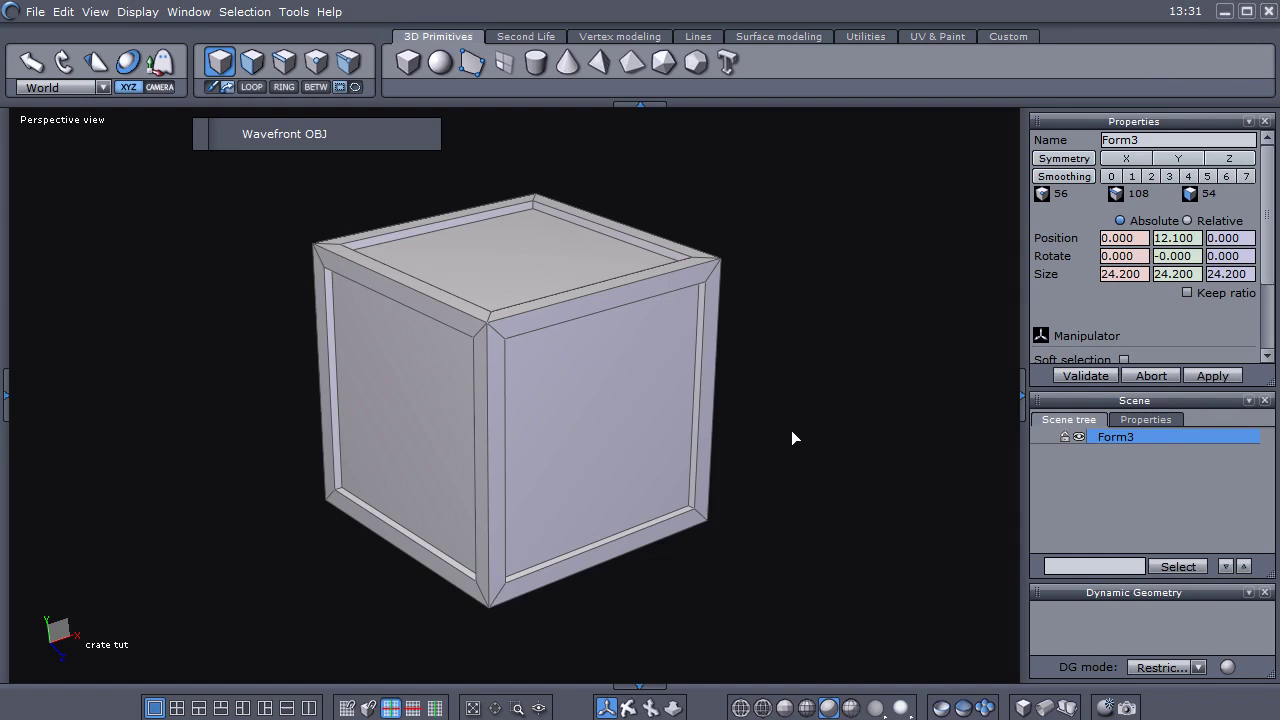
left_click(1265, 11)
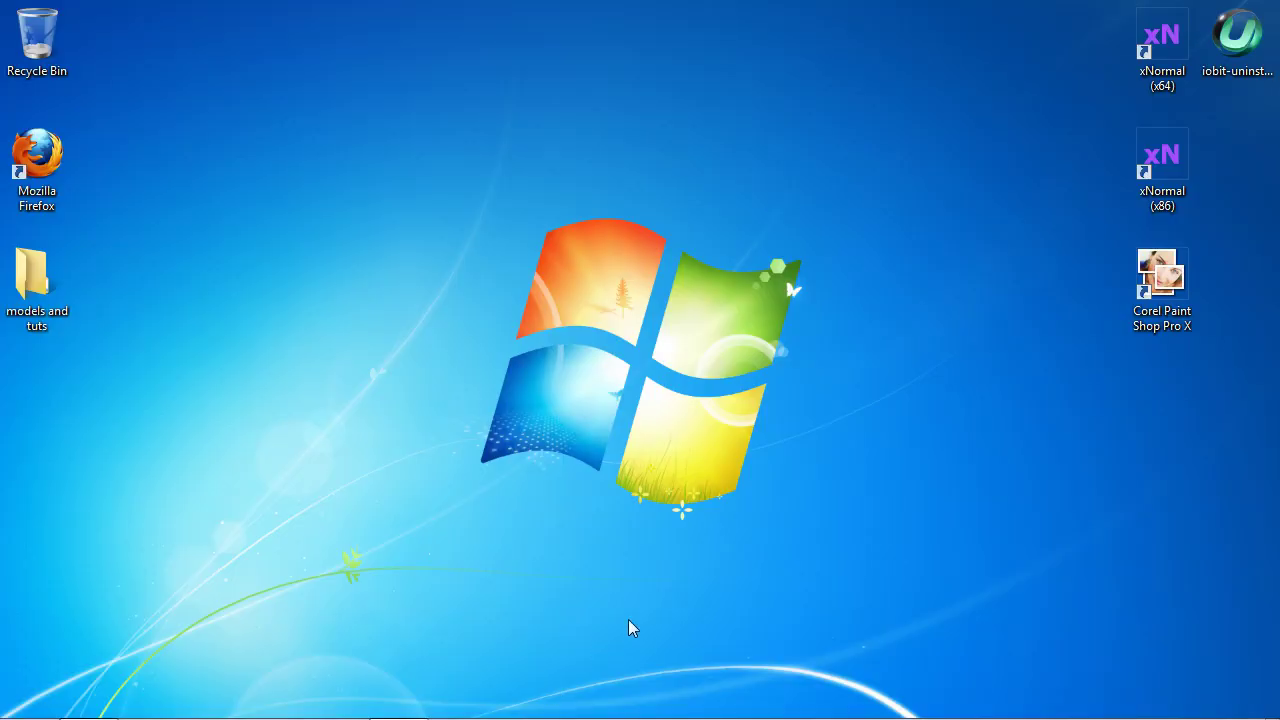
mouse_move(527, 716)
double_click(1161, 60)
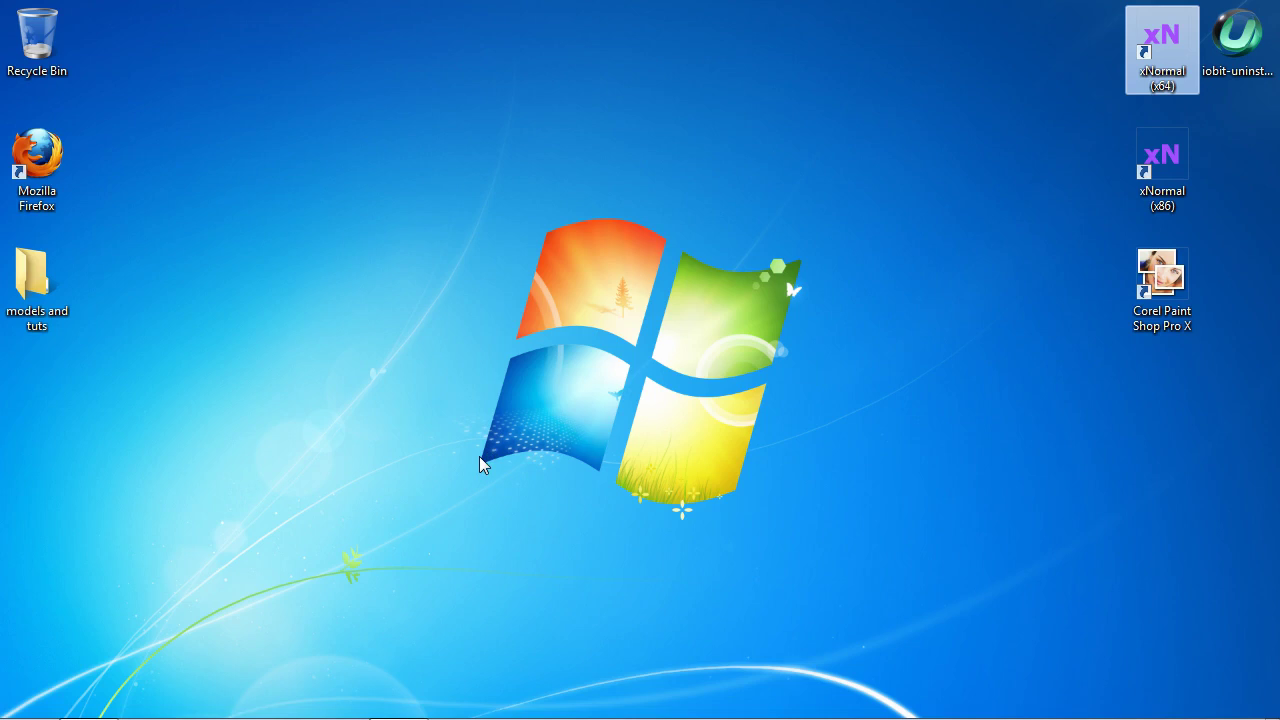
key("Return")
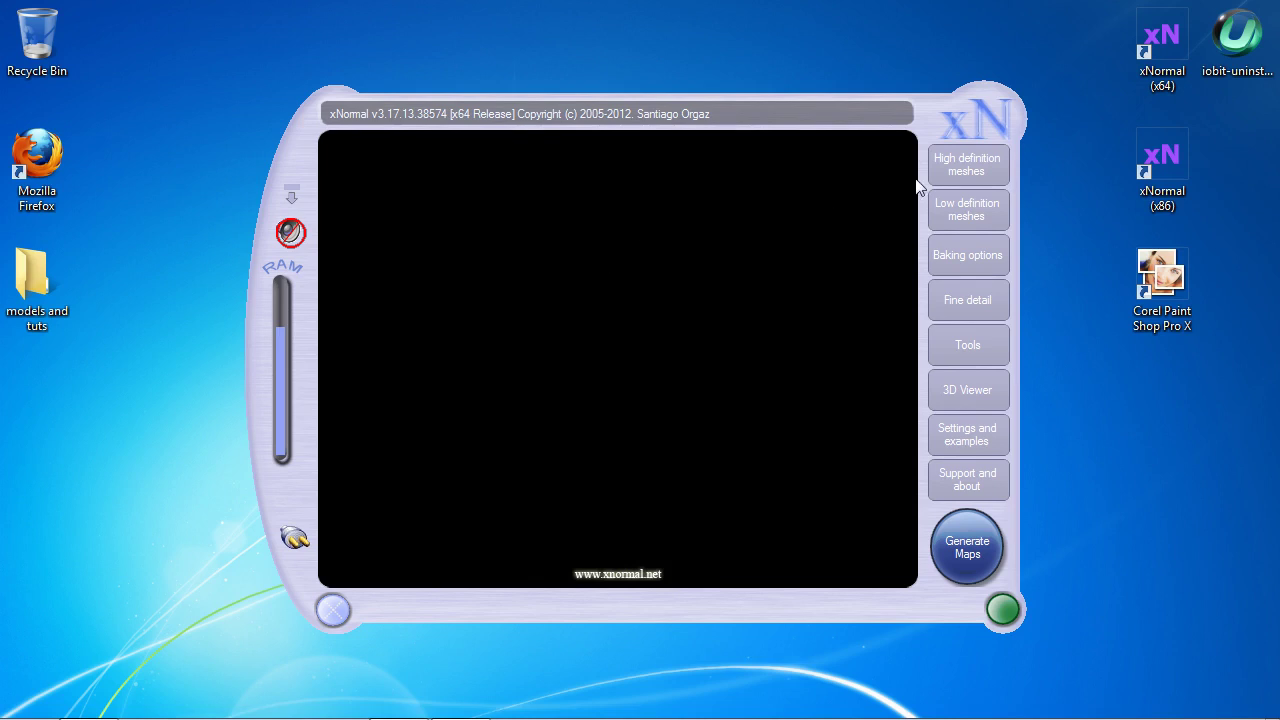
Add crate.obj from the desktop folder models and tuts\crate tut as a high definition mesh.
left_click(966, 170)
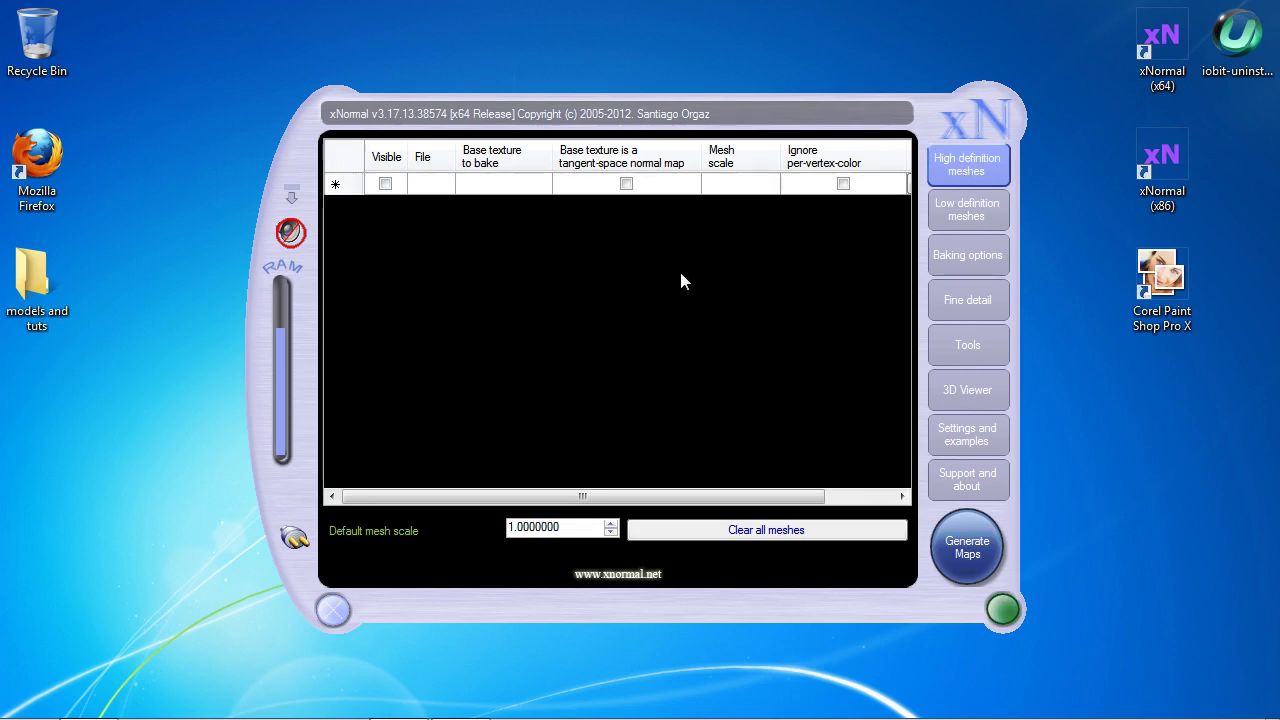
right_click(569, 218)
left_click(638, 226)
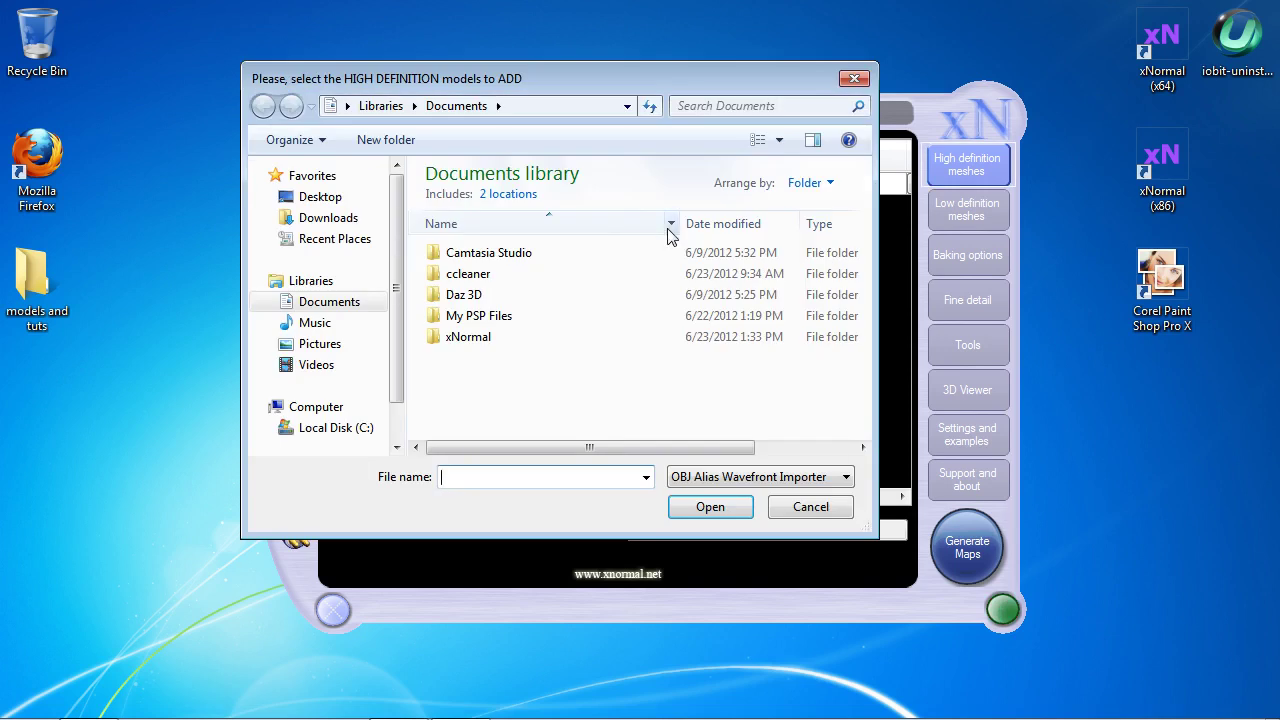
left_click(334, 200)
double_click(495, 410)
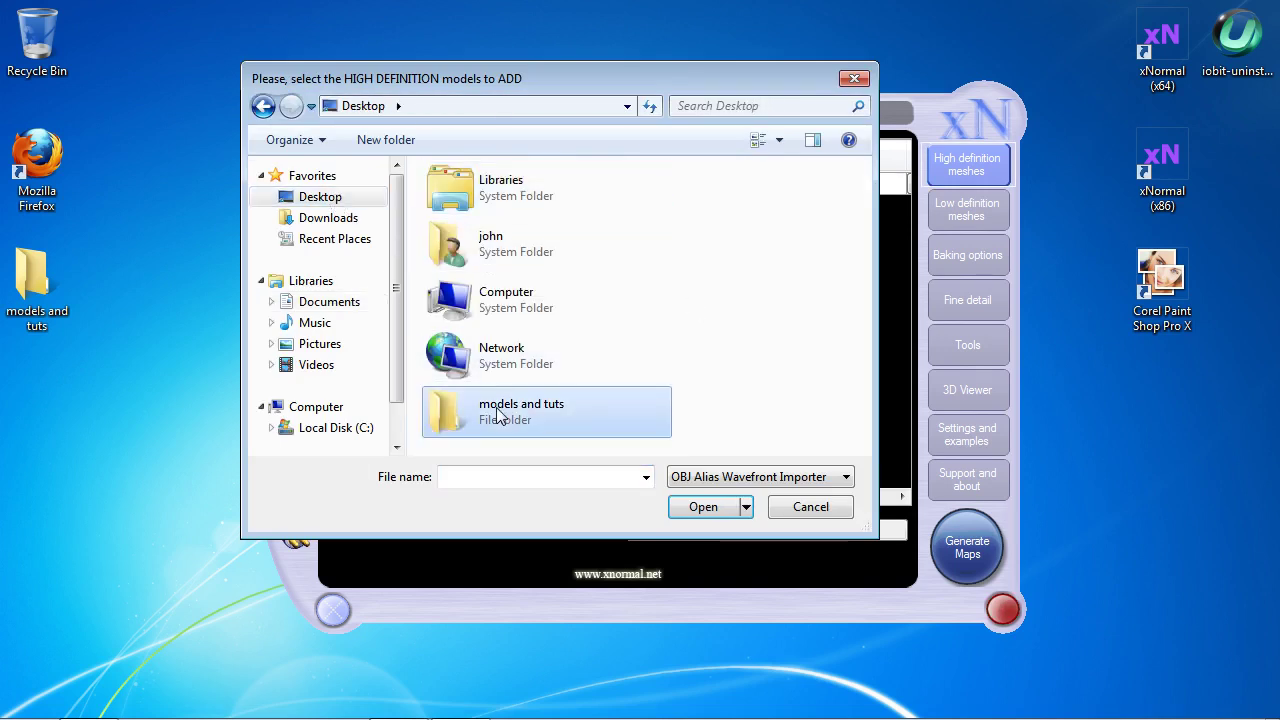
double_click(482, 234)
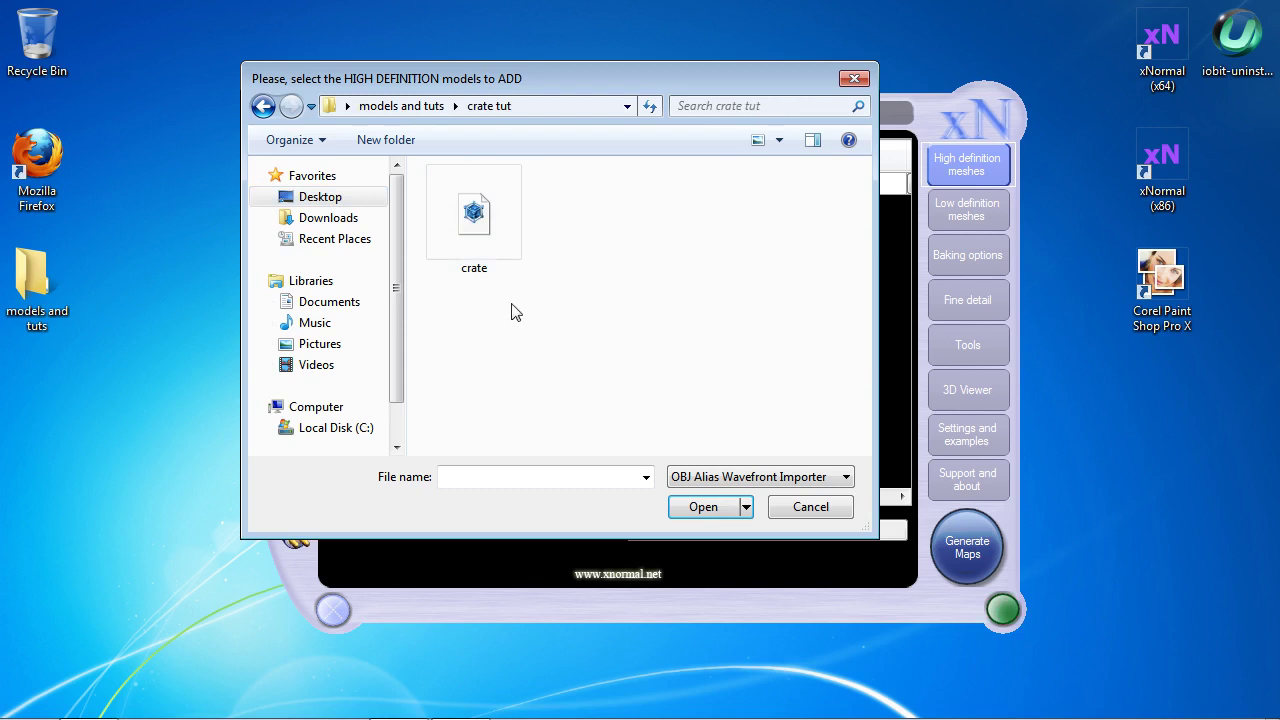
left_click(490, 239)
left_click(700, 507)
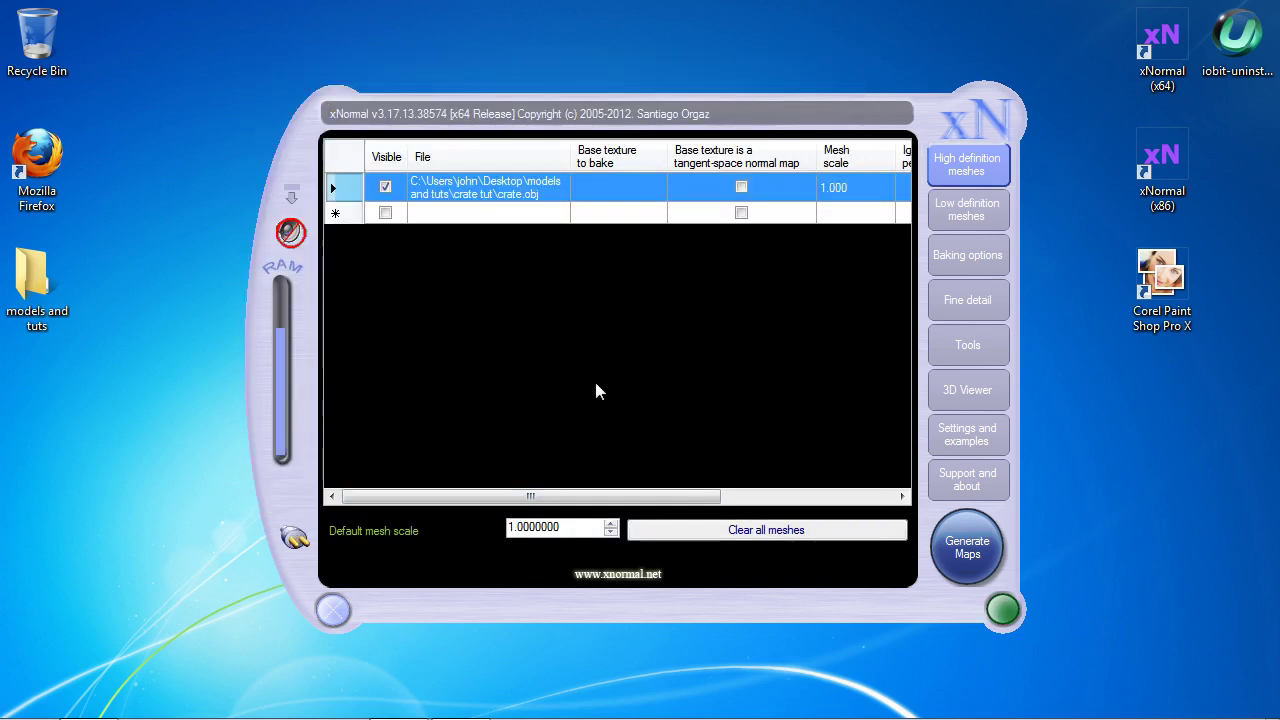
Set the high definition crate mesh's smooth normals to Average normals.
left_click_drag(531, 497, 703, 503)
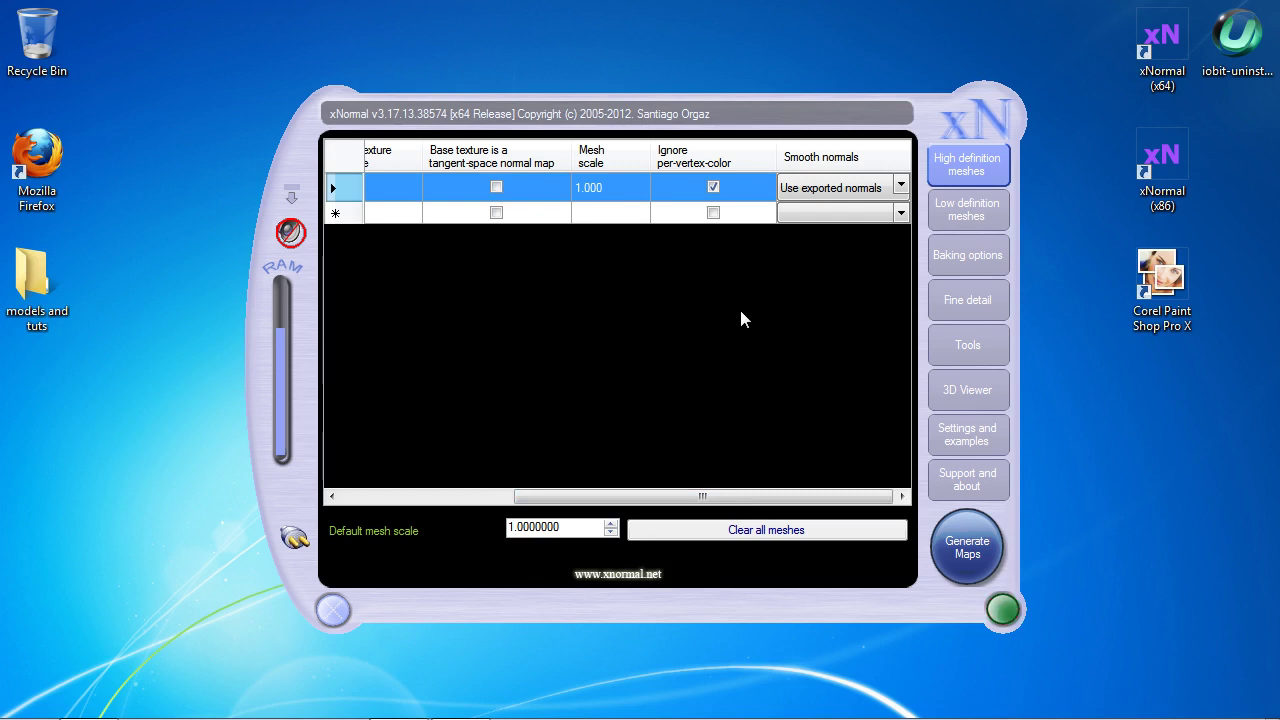
left_click(900, 188)
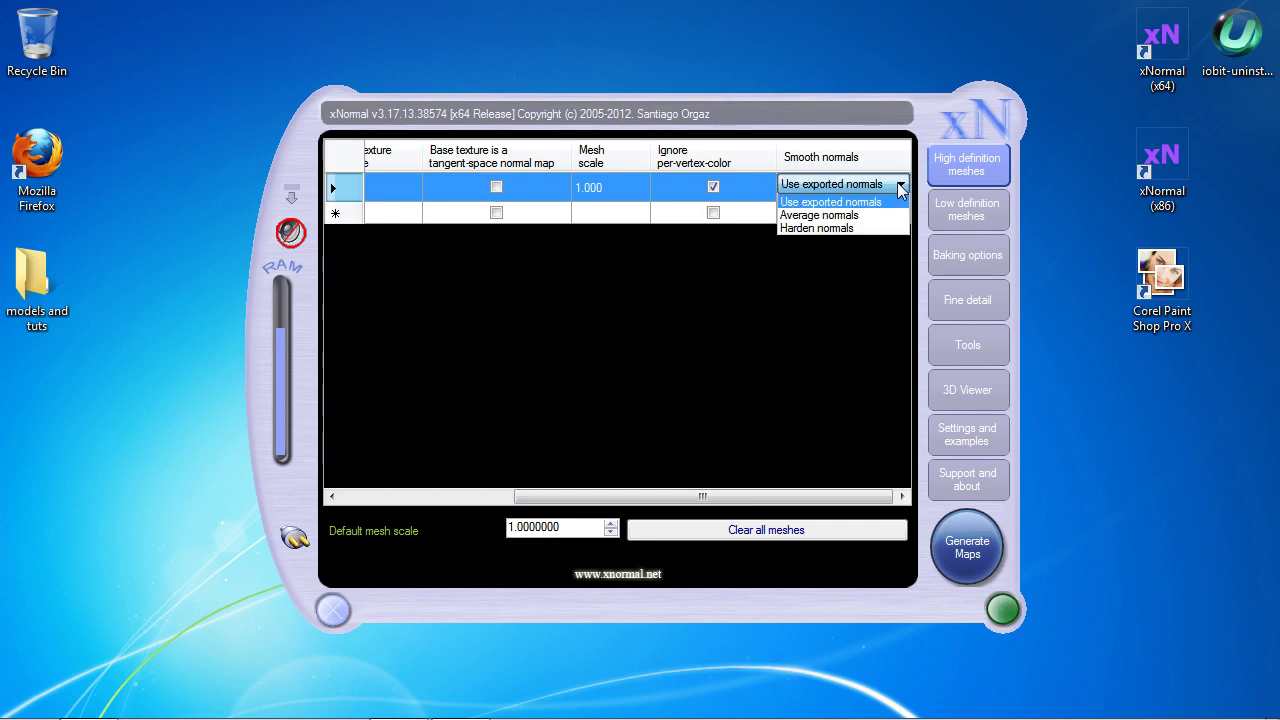
left_click(897, 183)
left_click_drag(610, 500, 680, 485)
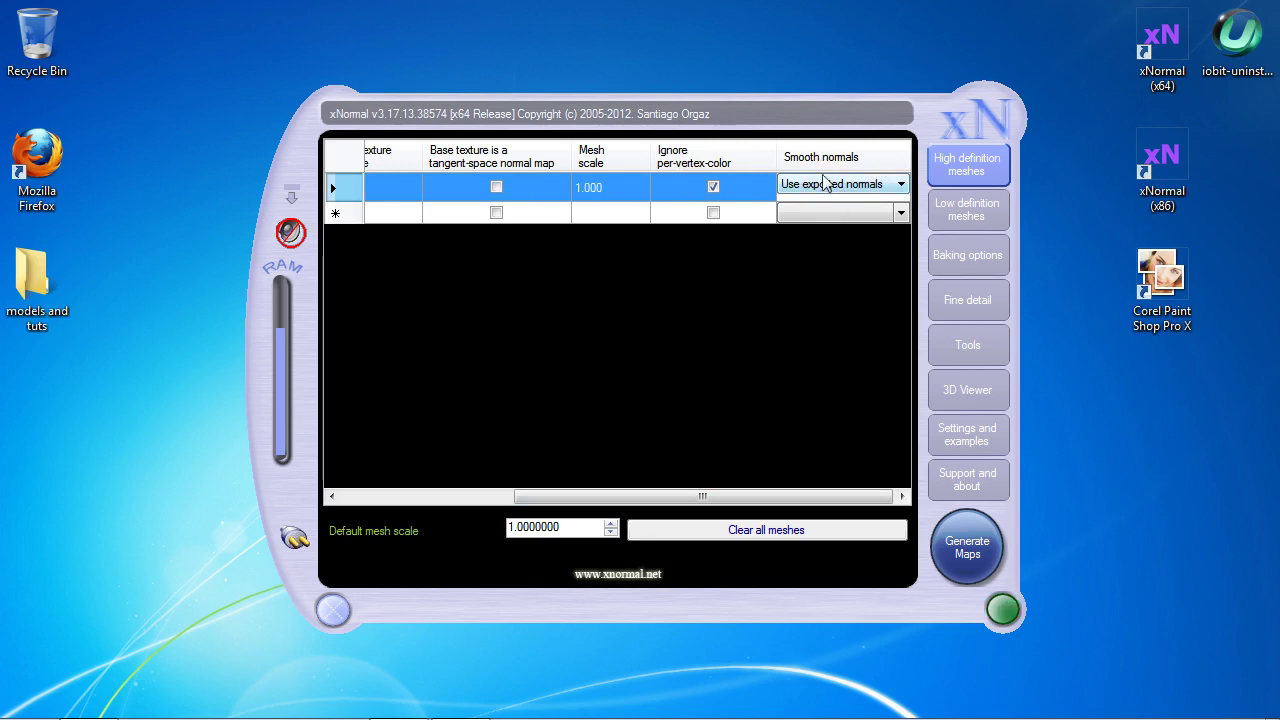
left_click(893, 186)
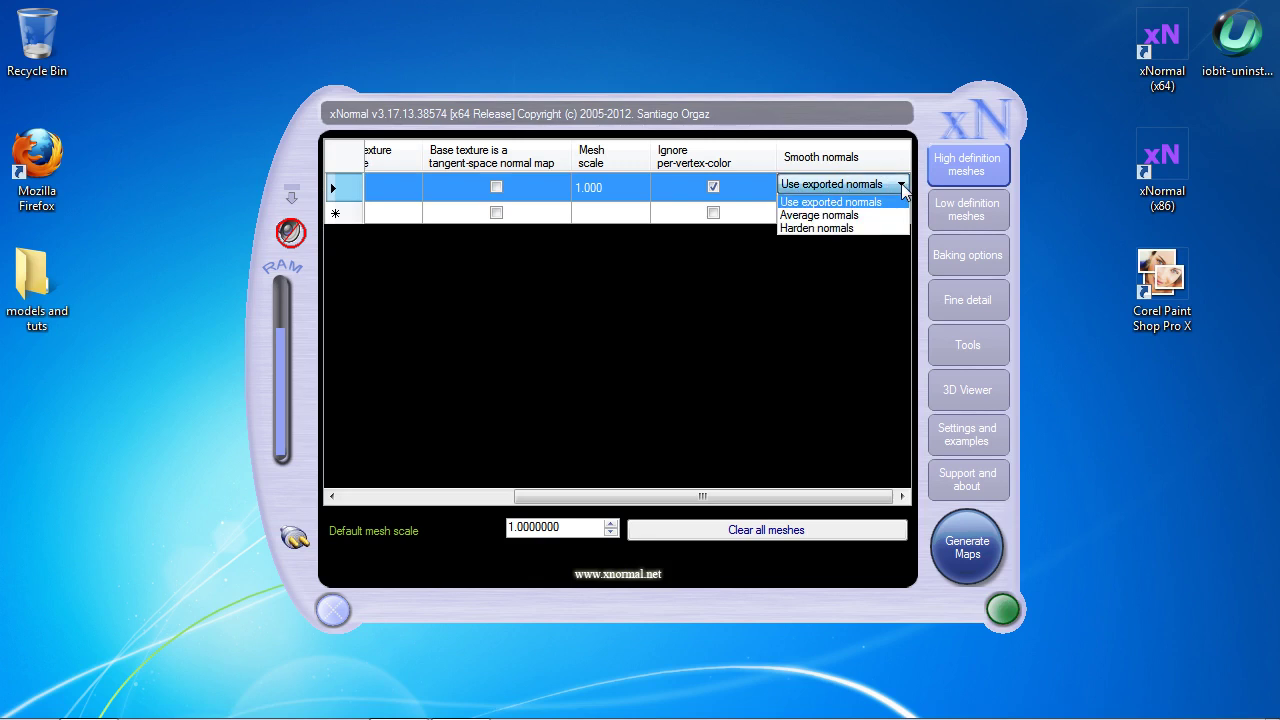
left_click(851, 216)
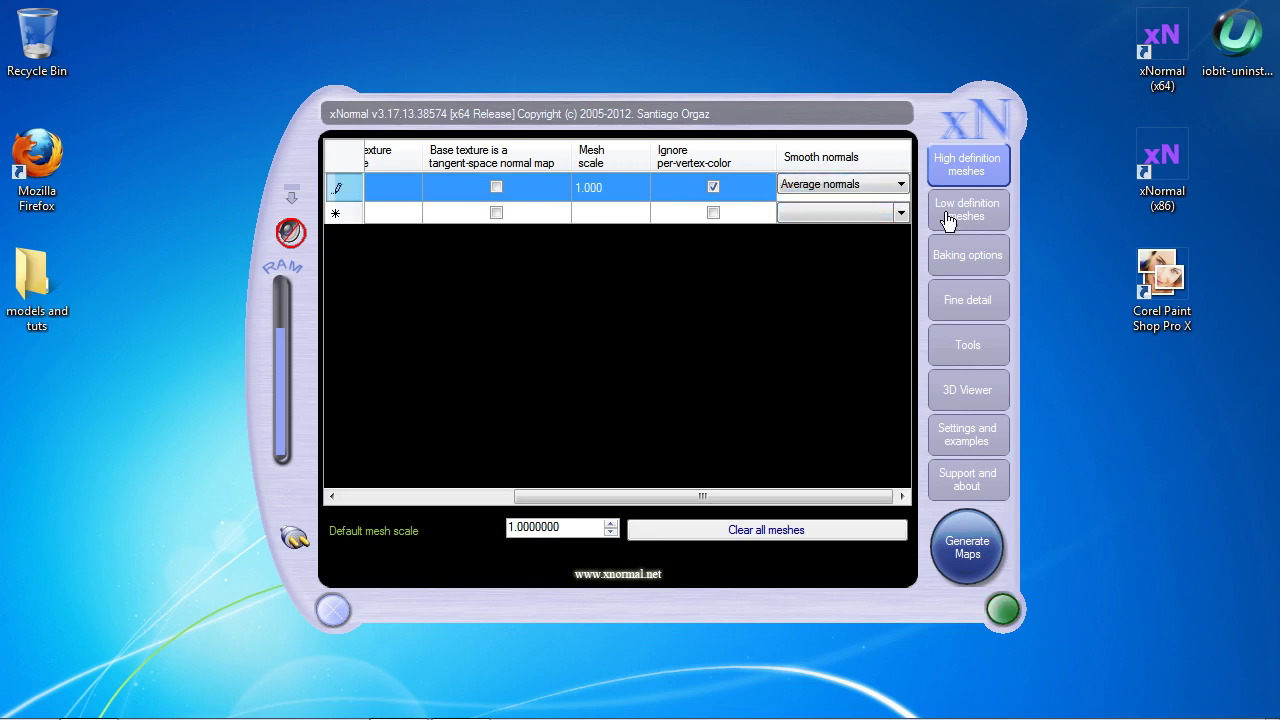
Add crate.obj from the crate tut folder as a low definition mesh.
left_click(992, 210)
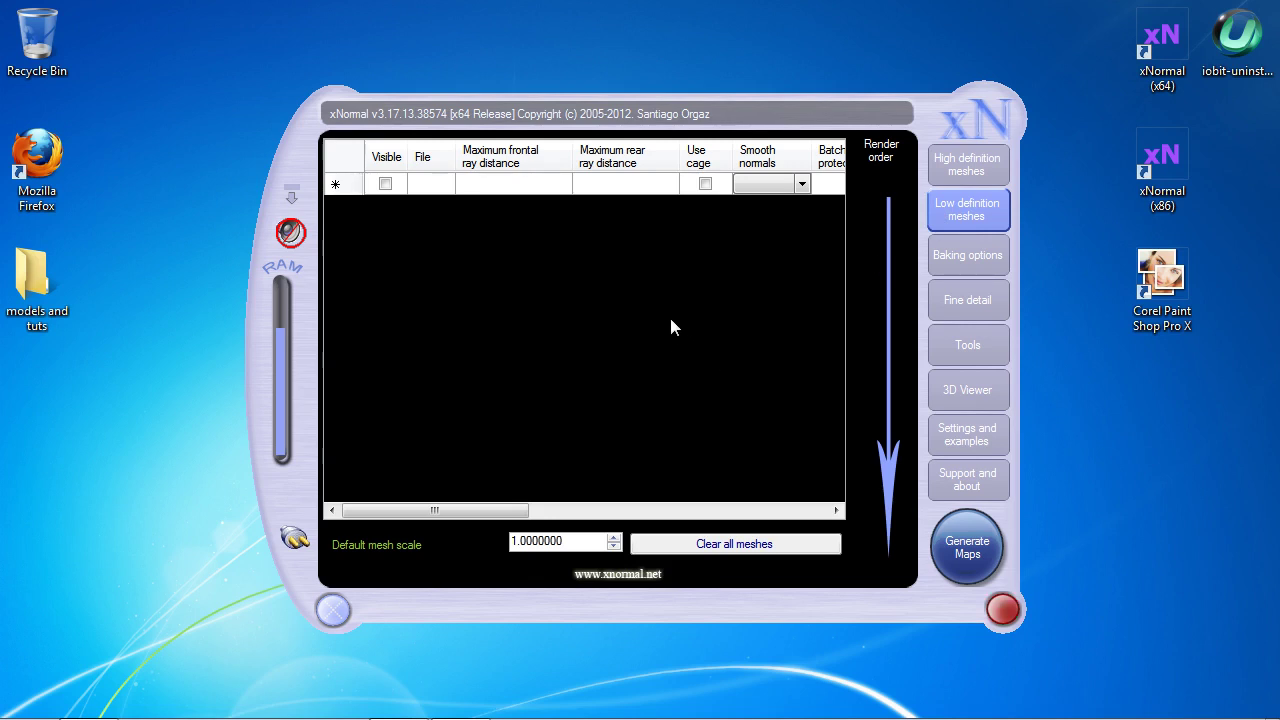
right_click(508, 226)
left_click(552, 244)
left_click(459, 228)
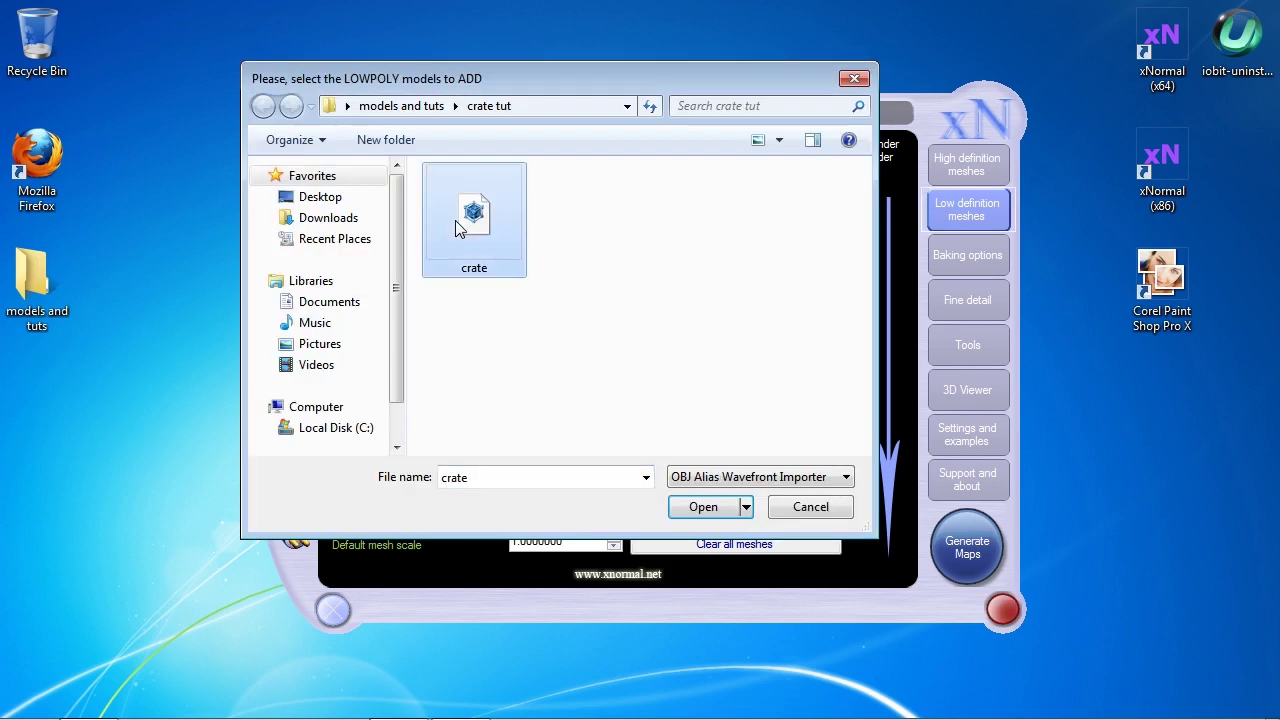
left_click(703, 507)
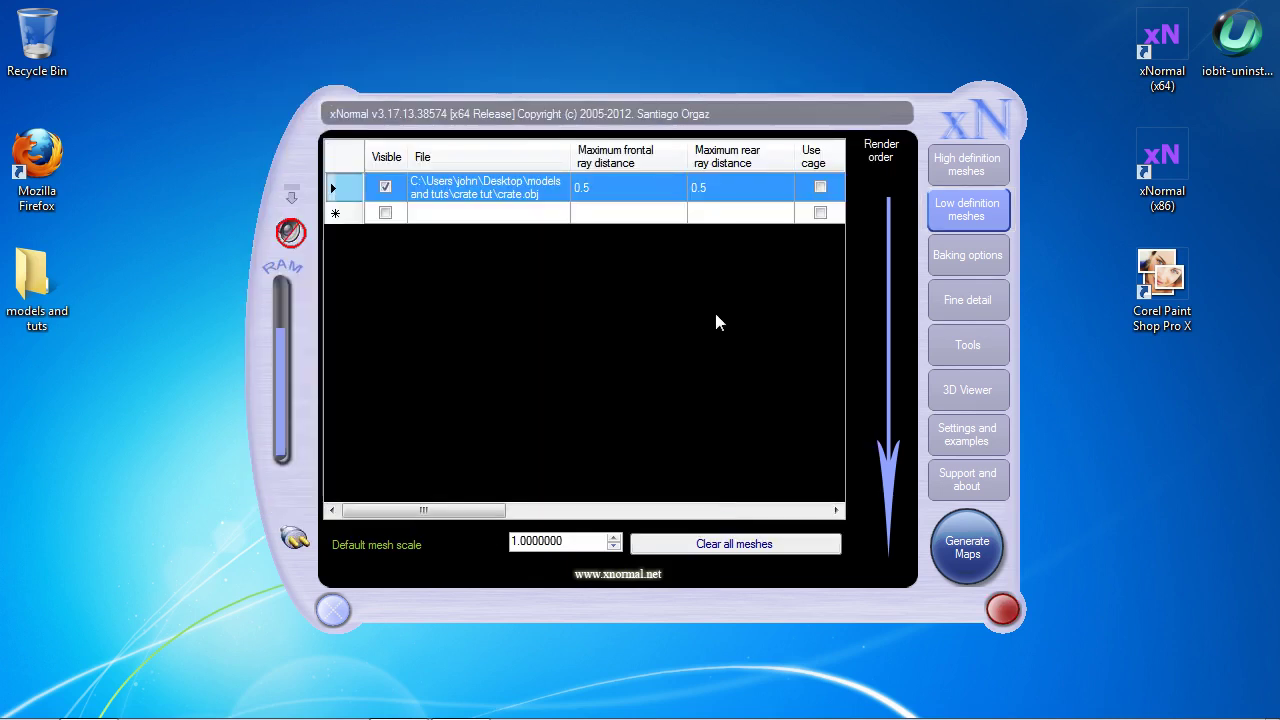
Set the low definition crate mesh's smooth normals to Average normals.
left_click_drag(423, 510, 555, 510)
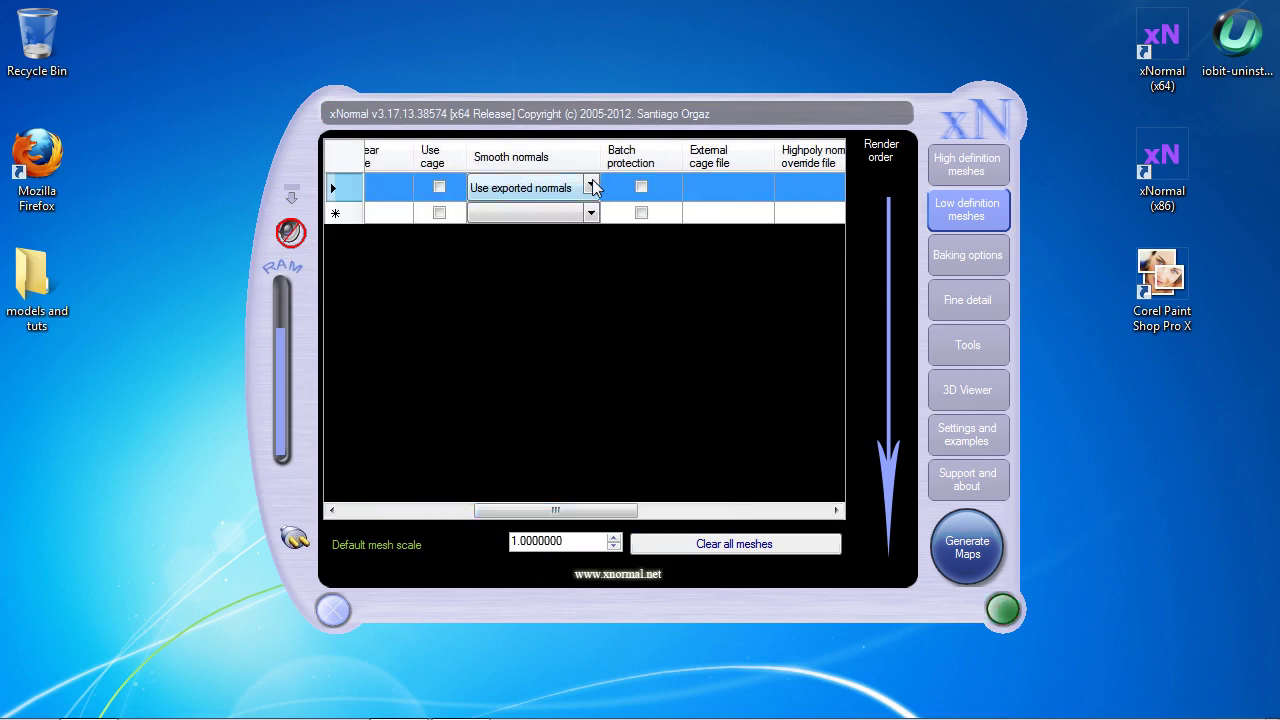
left_click(592, 187)
left_click(555, 216)
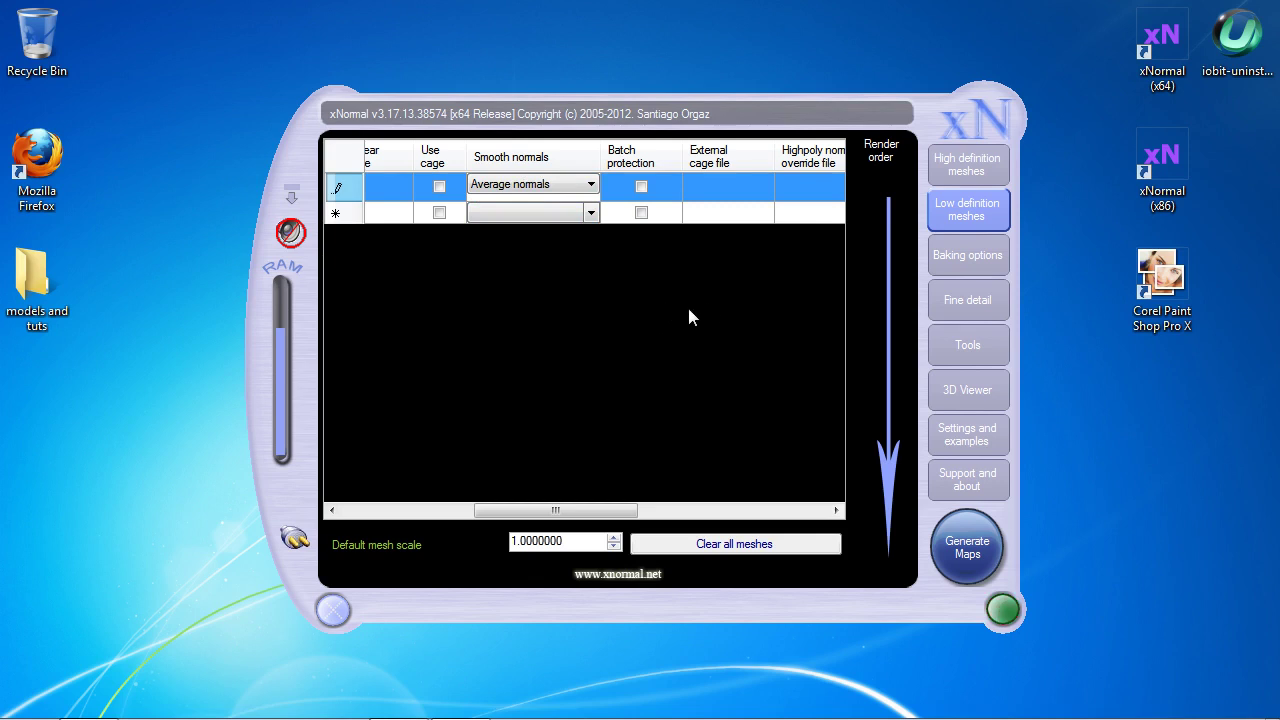
In the baking options, set the output file to crate map in the crate tut folder, using the JPG format.
left_click(950, 258)
left_click(950, 258)
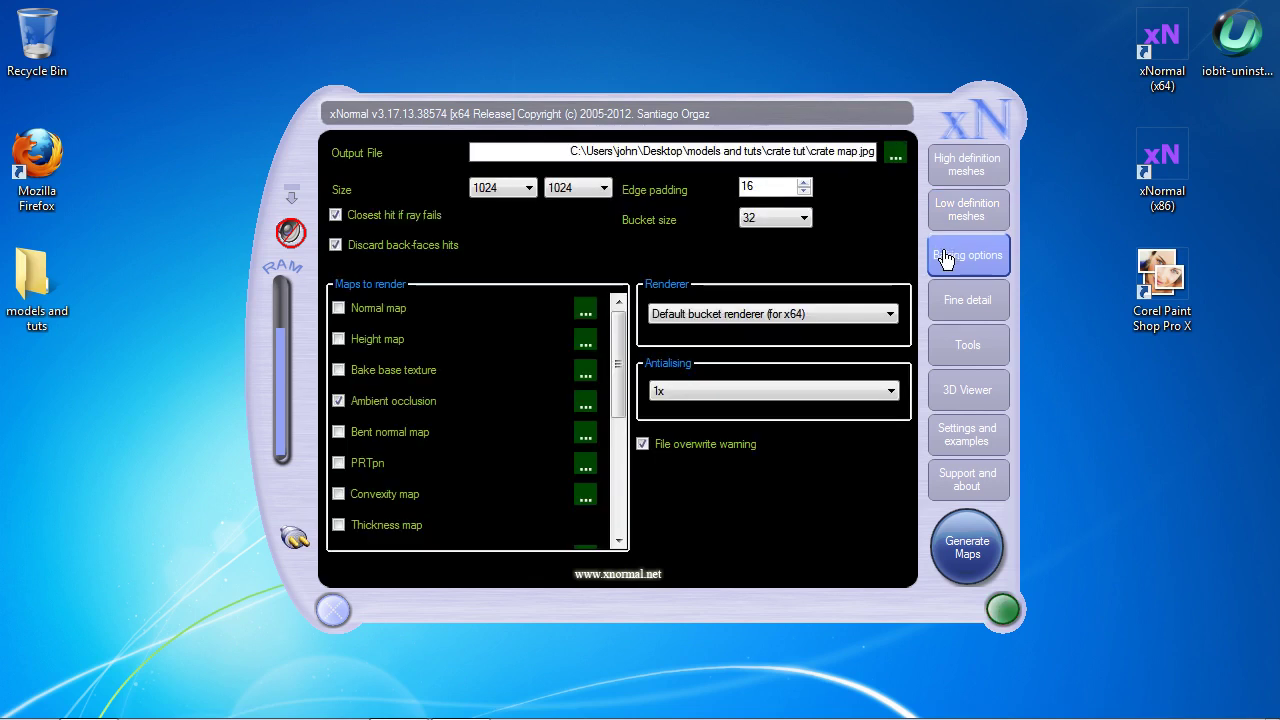
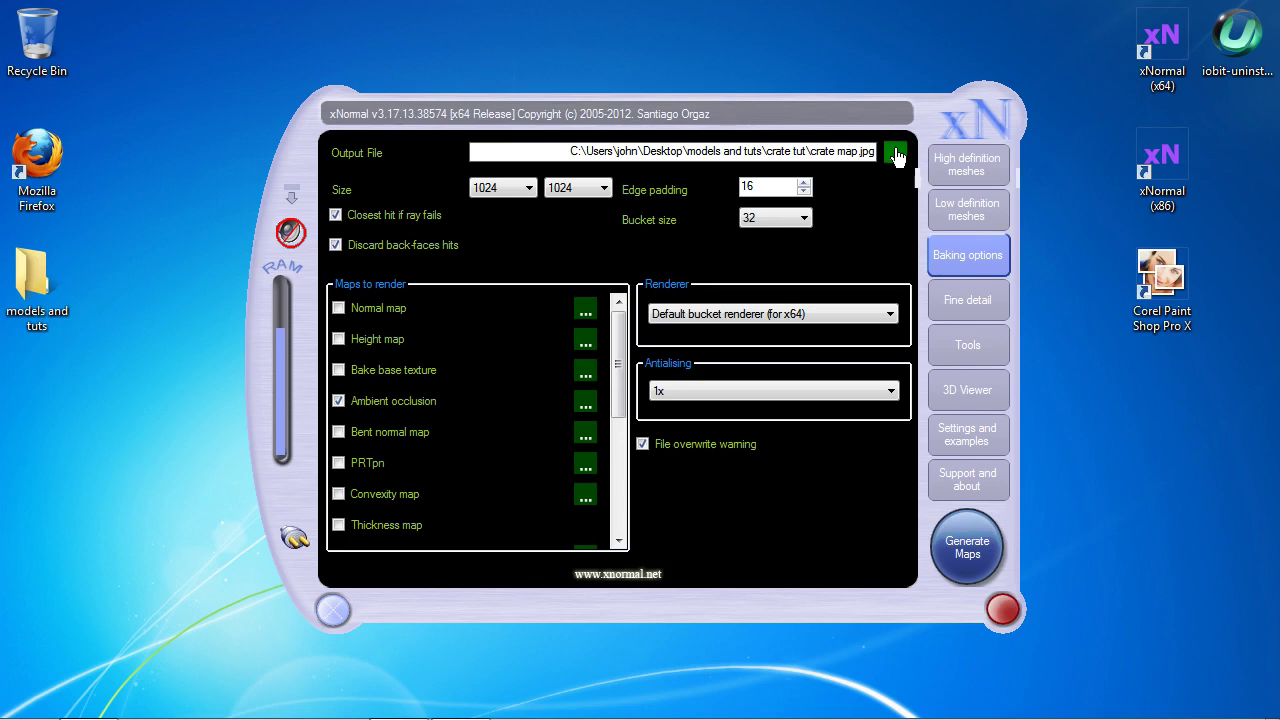
left_click(895, 153)
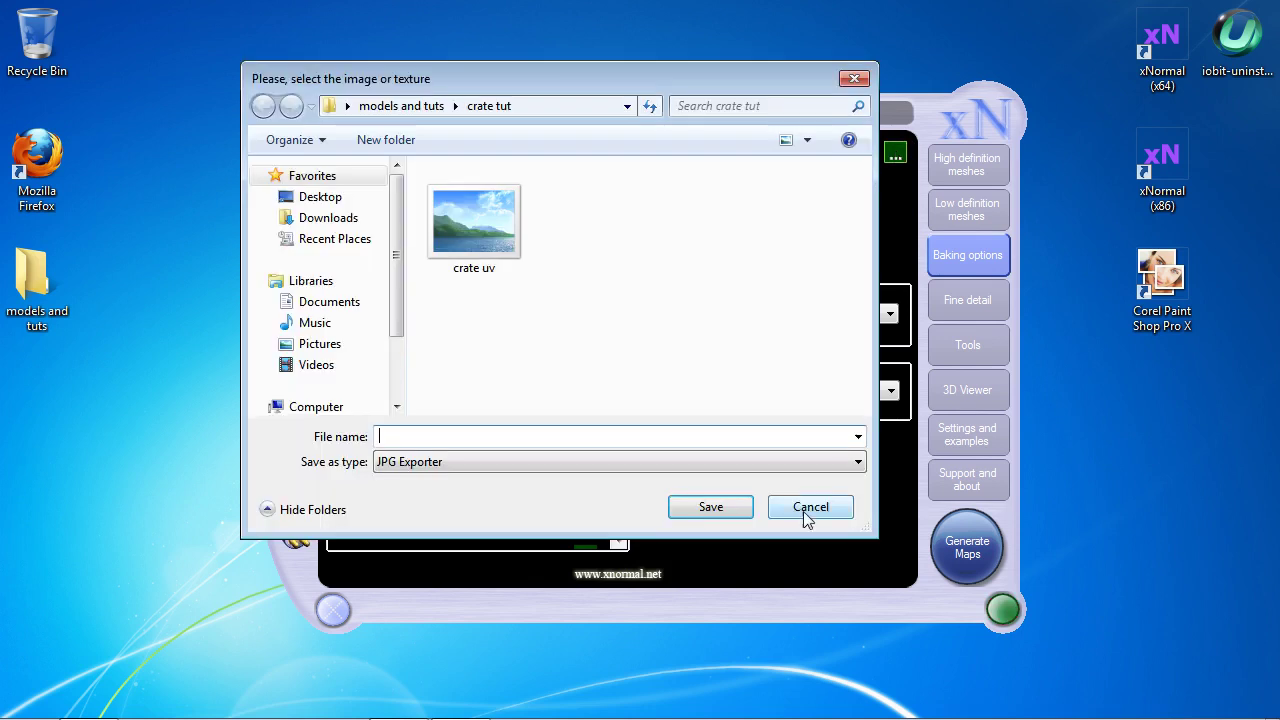
left_click(806, 510)
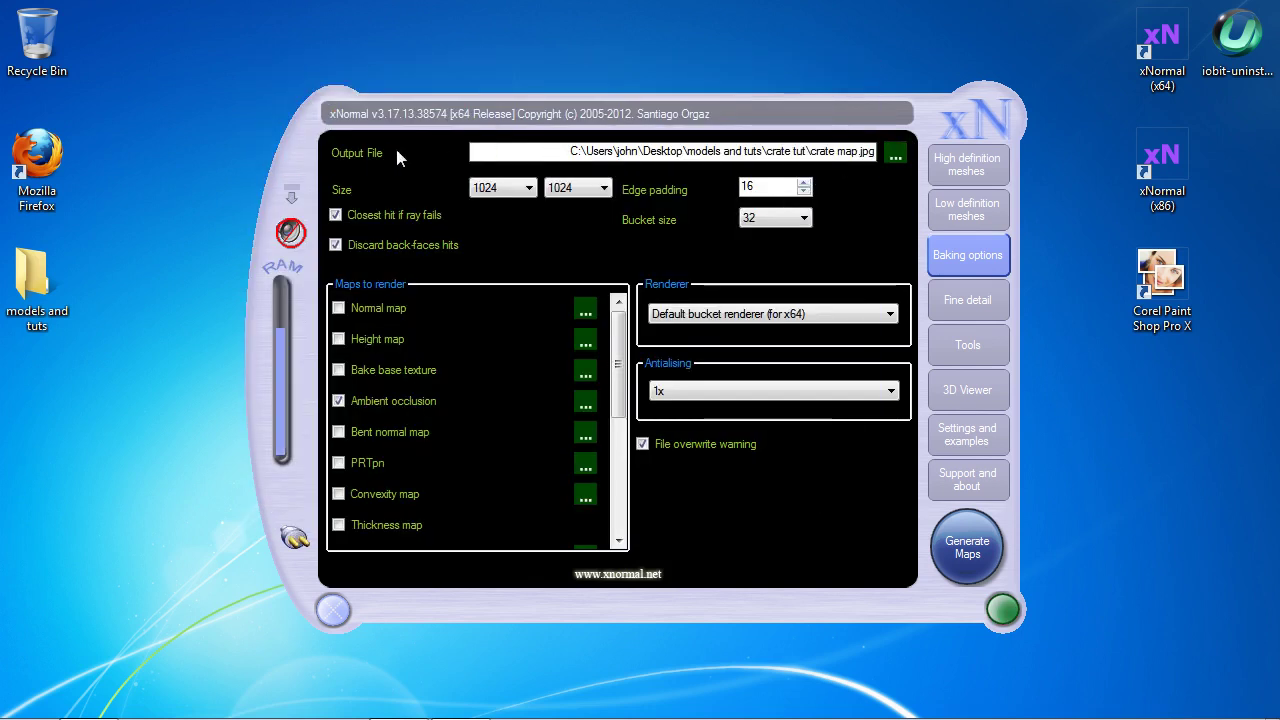
left_click(895, 155)
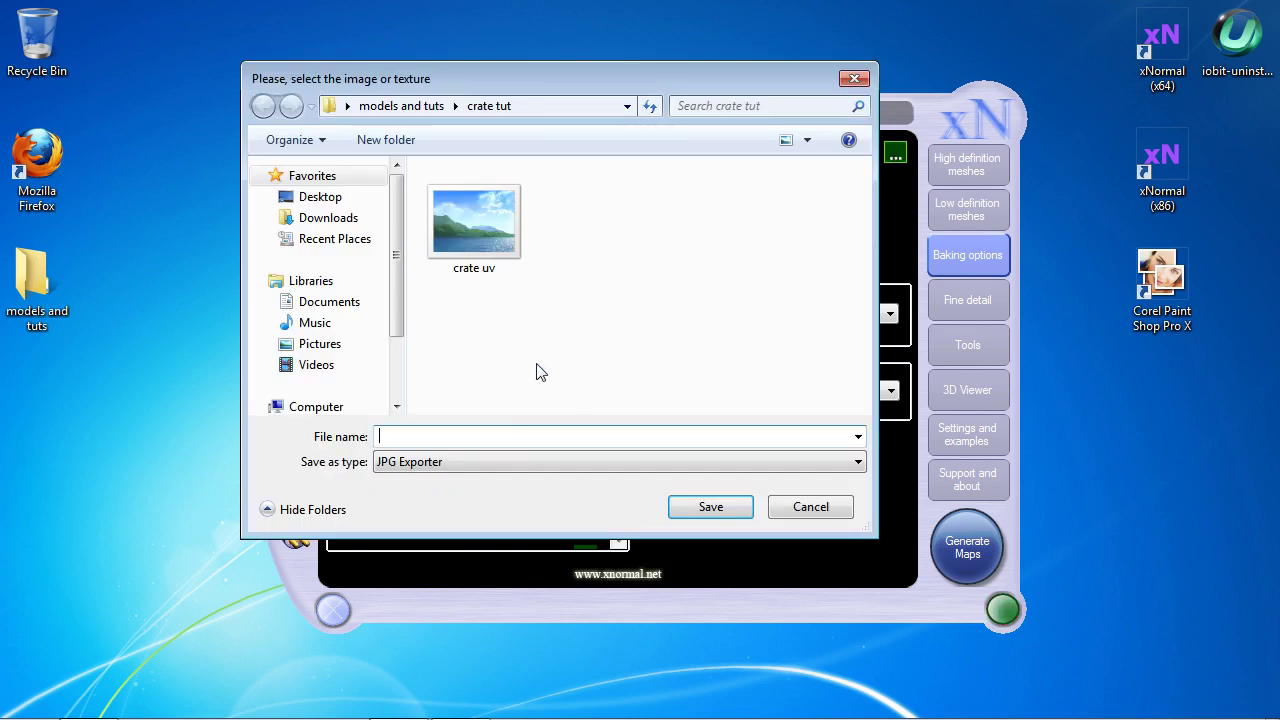
type("crat")
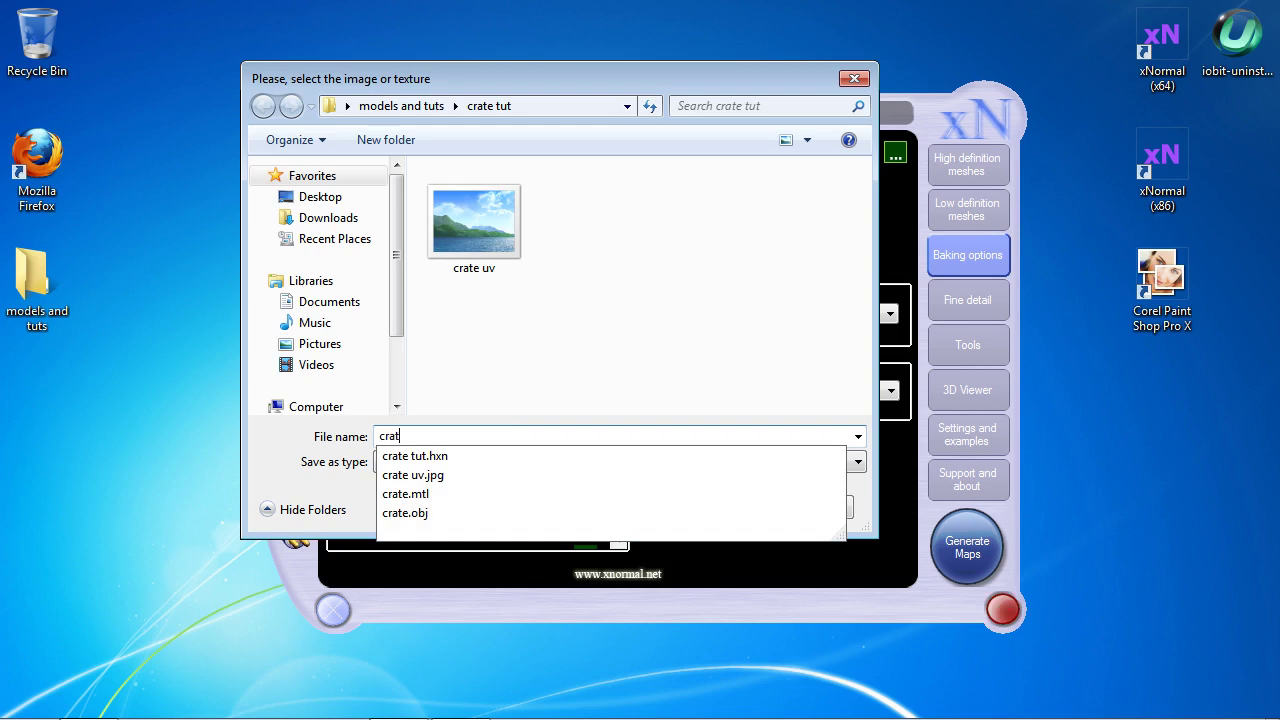
type("e")
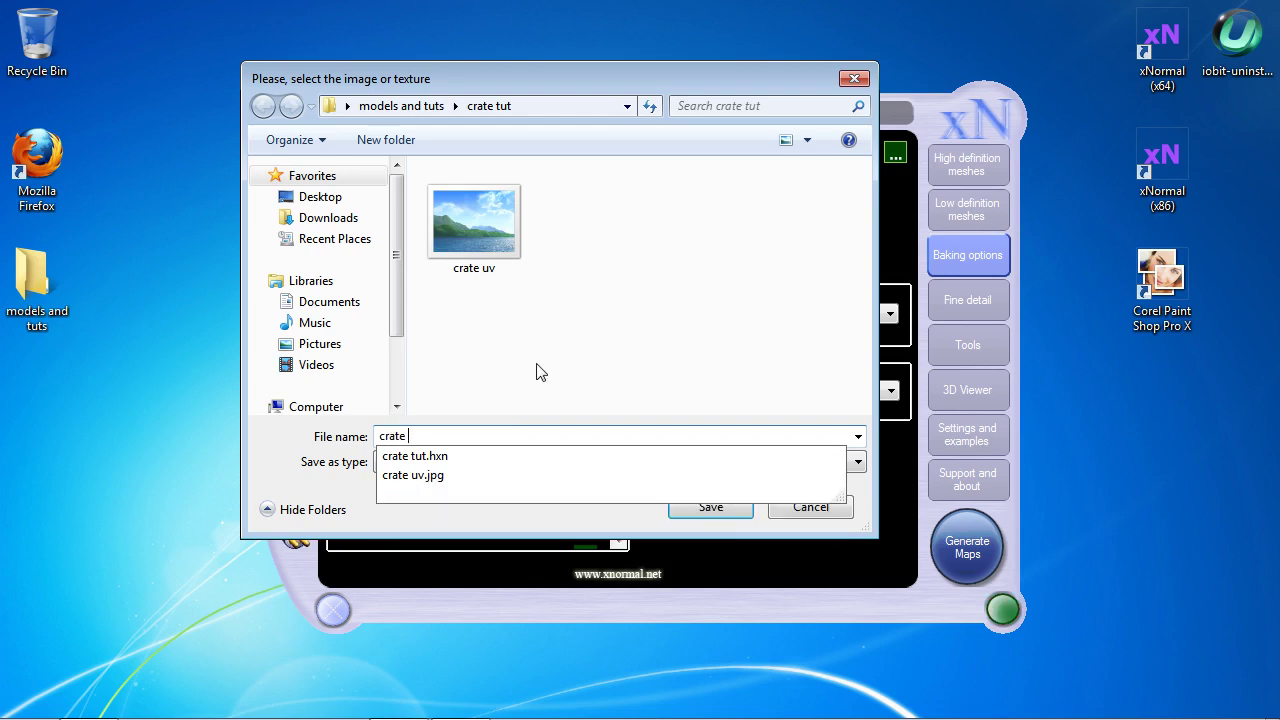
type(" map")
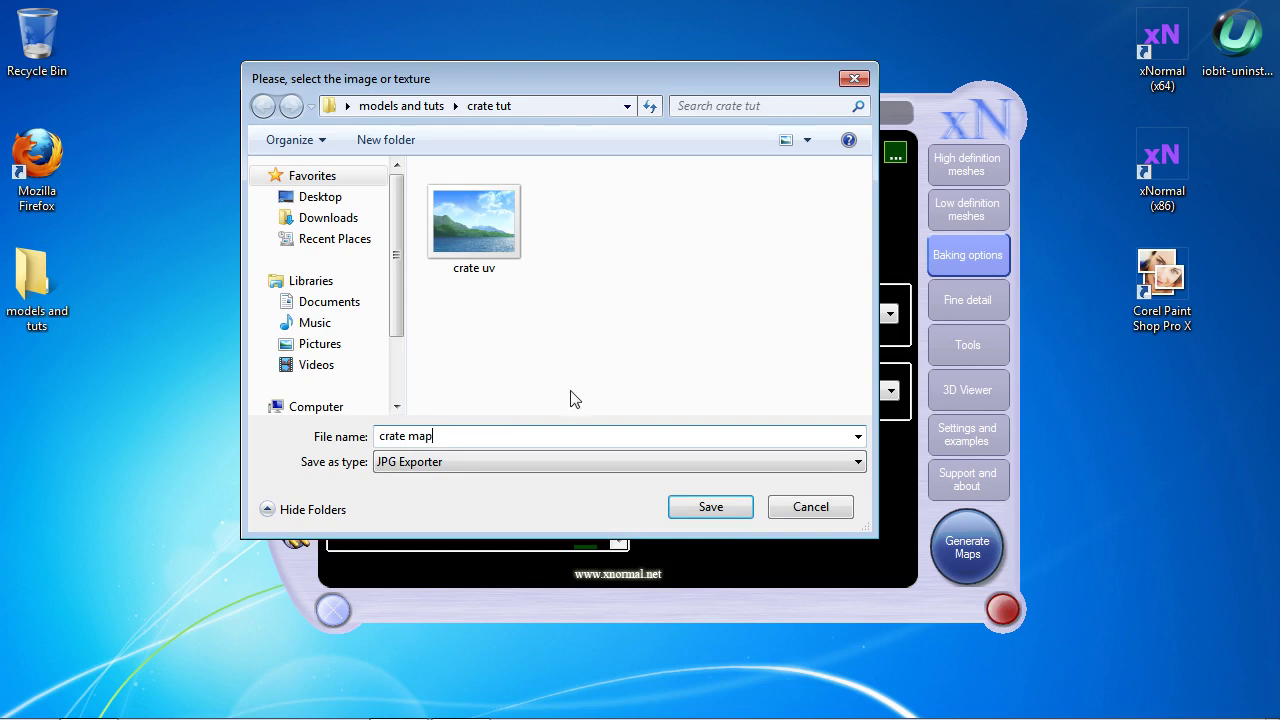
left_click(711, 507)
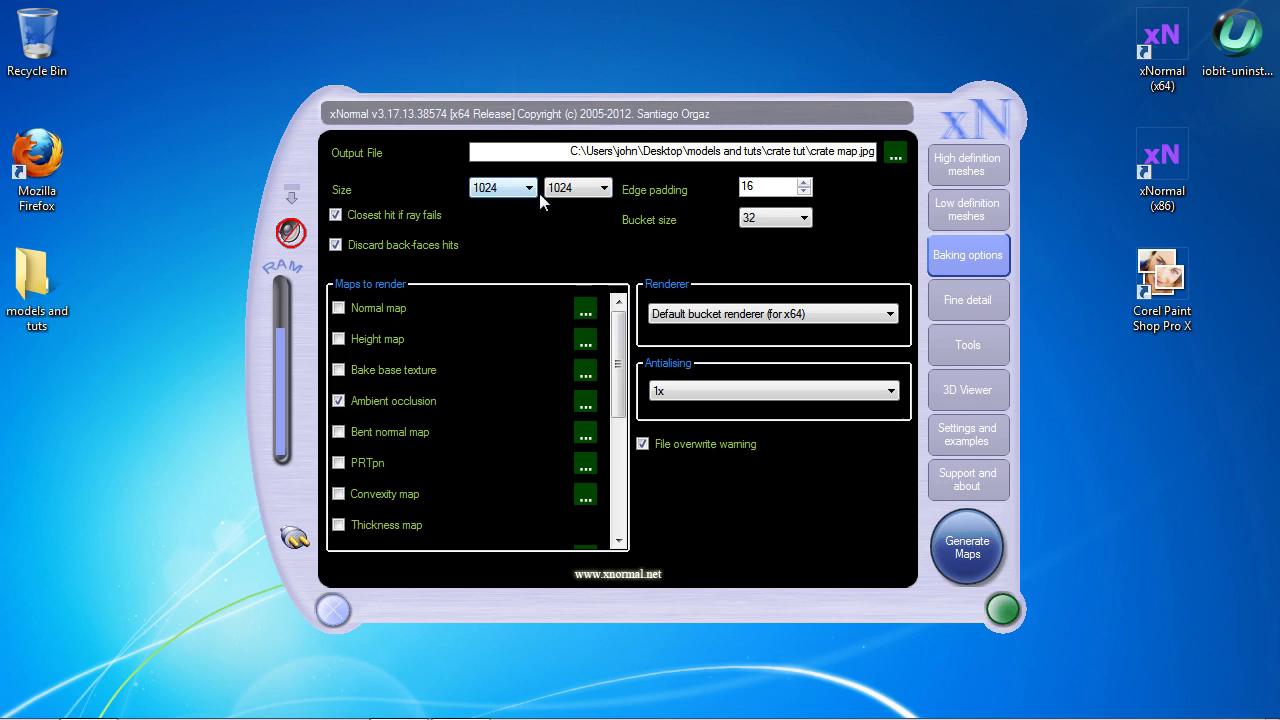
Open the crate tut folder in models and tuts, preview the crate uv image, and close both windows.
double_click(37, 278)
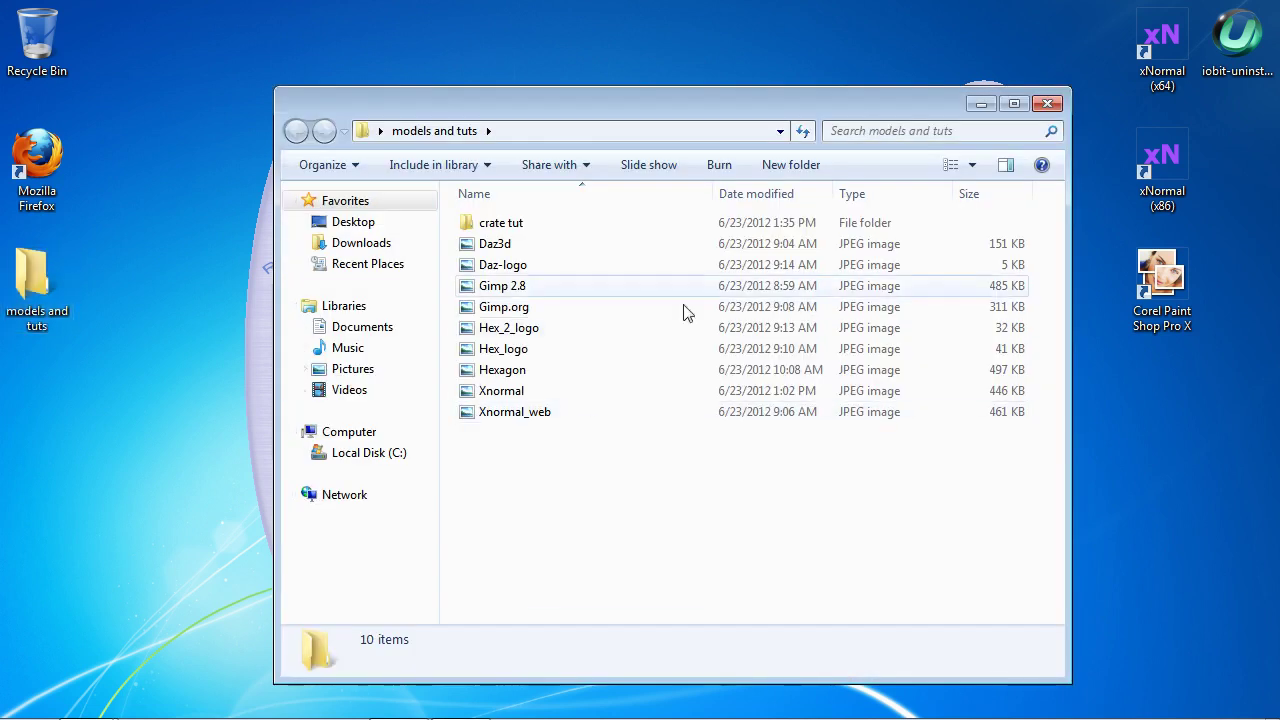
double_click(531, 226)
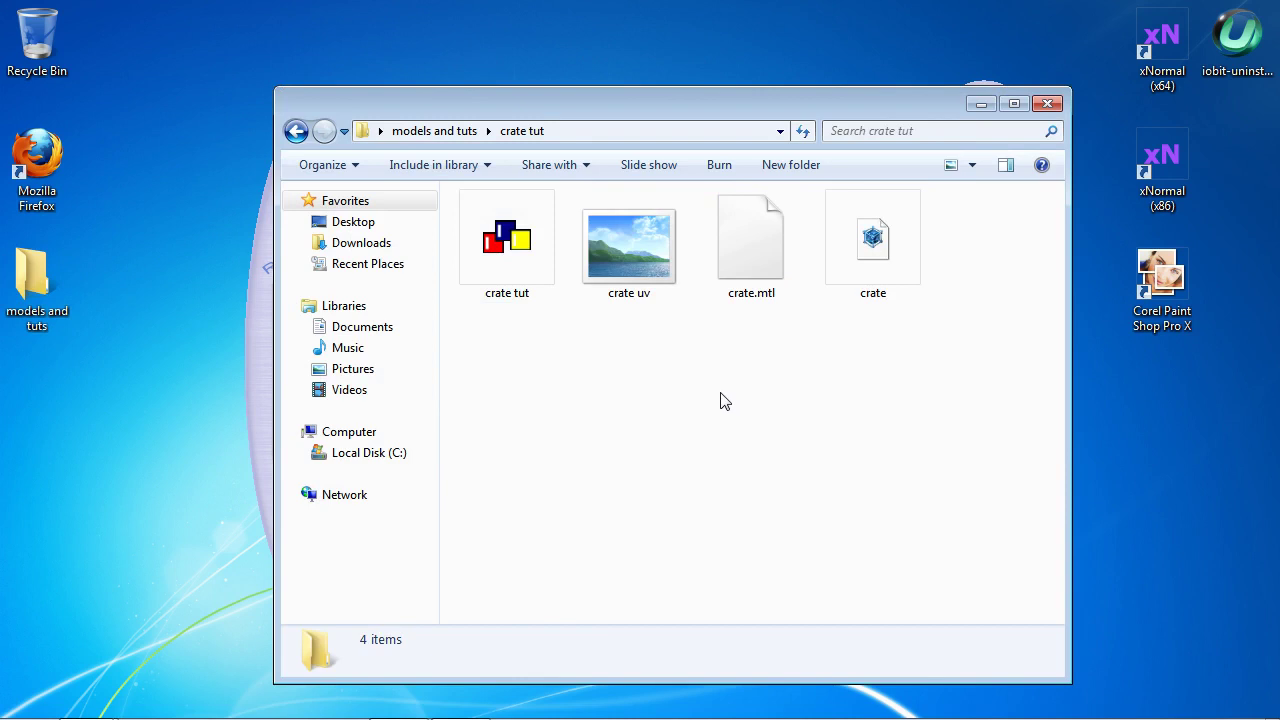
left_click(641, 250)
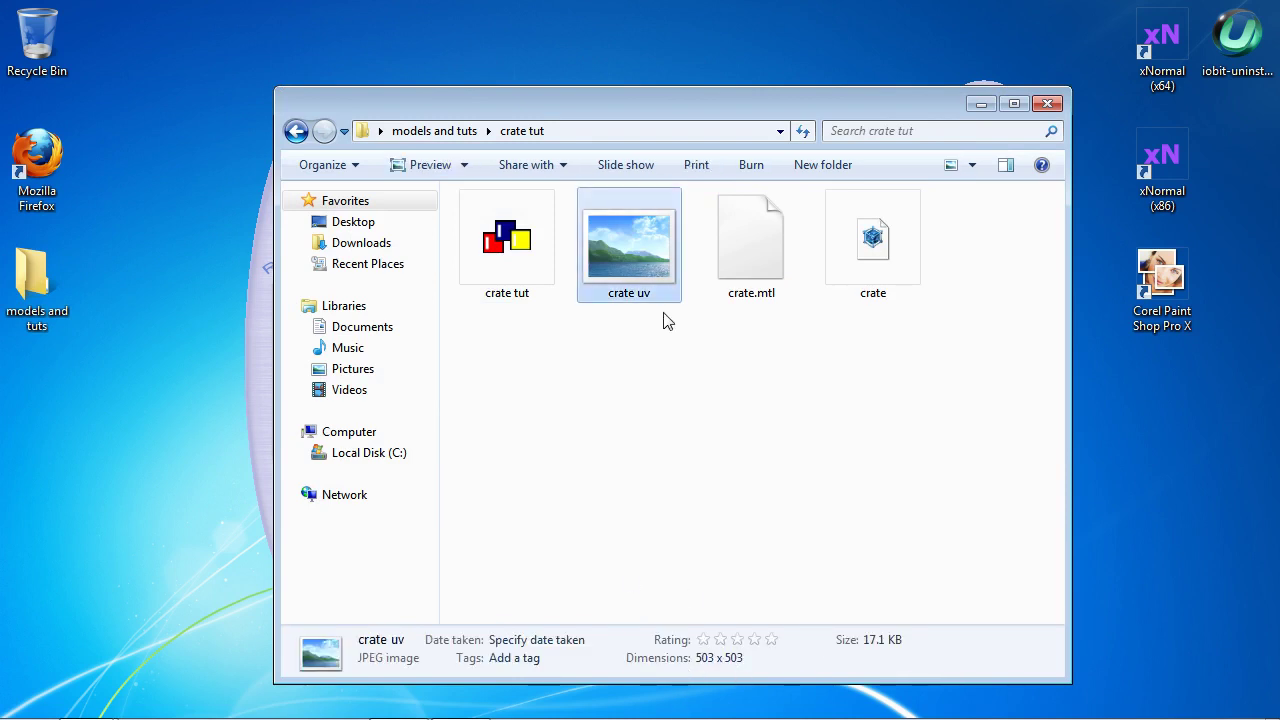
right_click(648, 276)
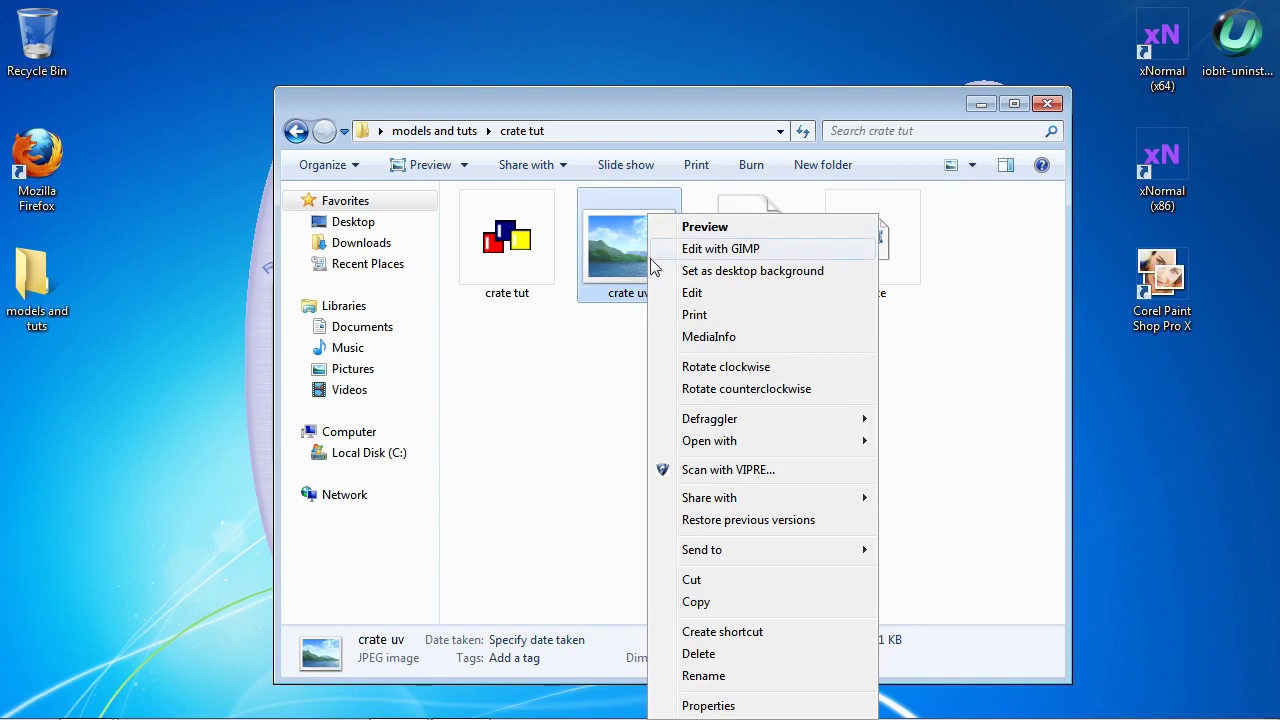
left_click(680, 226)
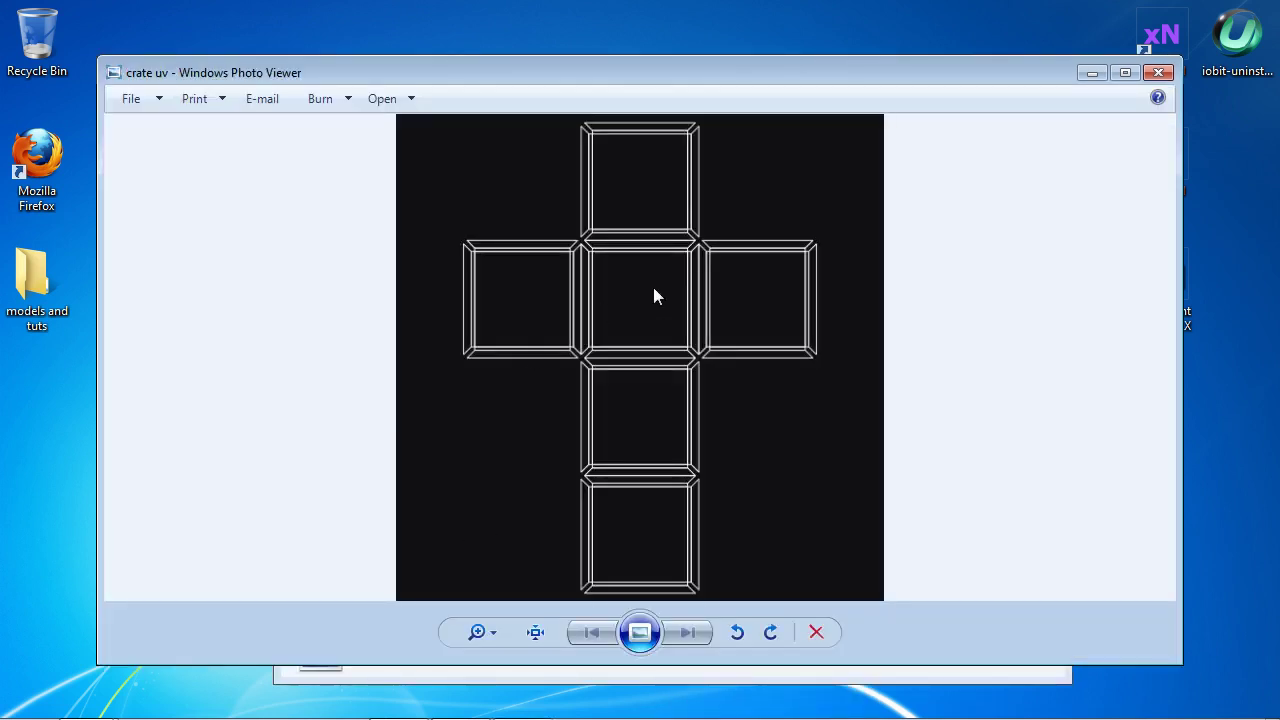
left_click(1158, 72)
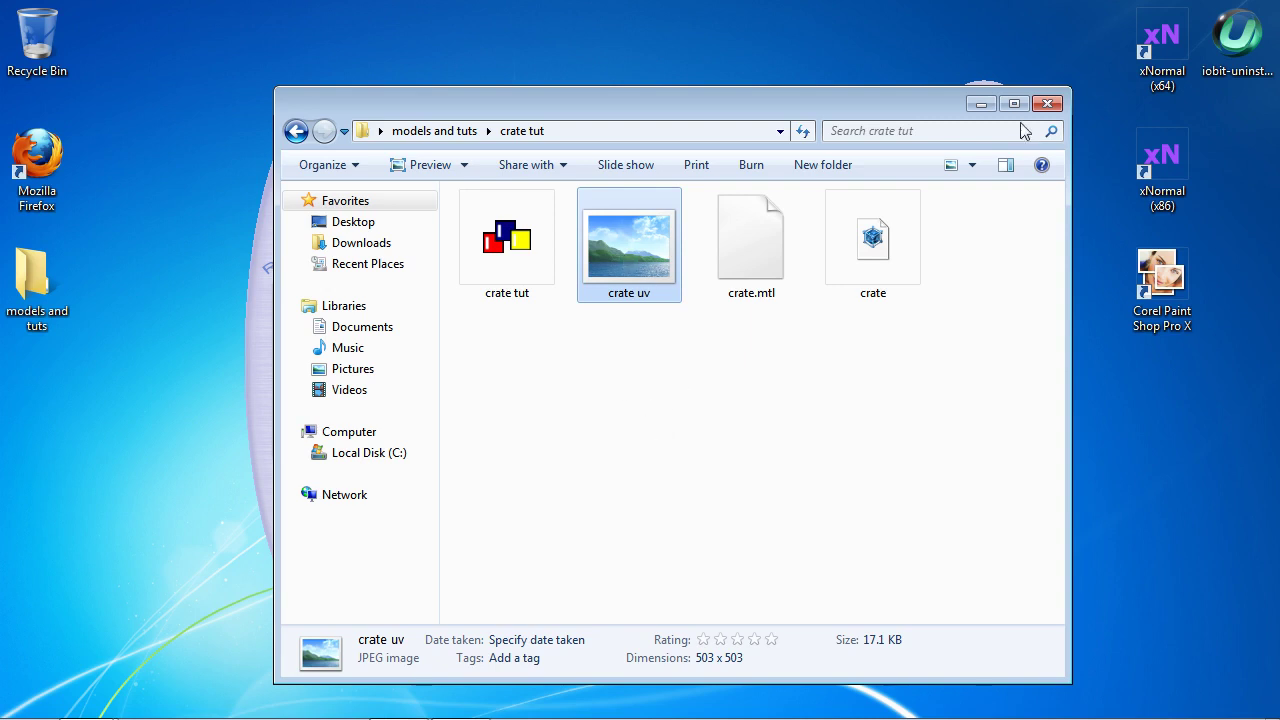
left_click(1047, 105)
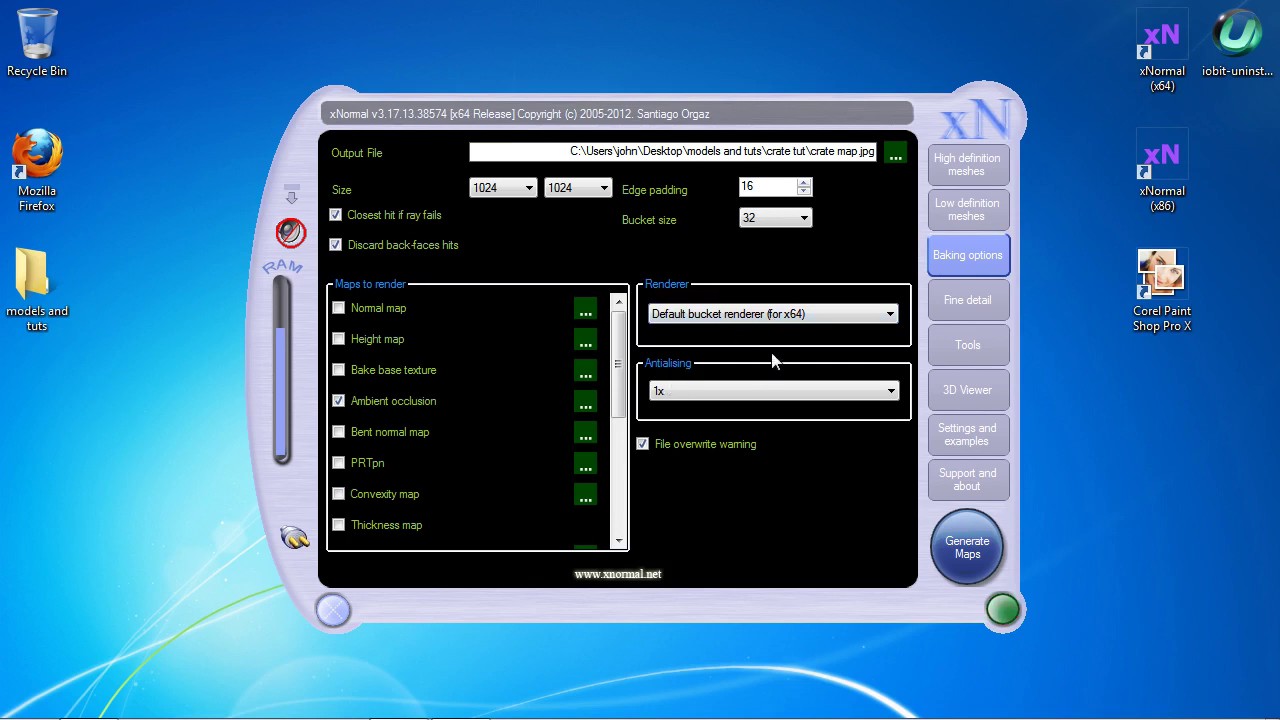
Review the antialiasing choices and the smooth normals settings of the high and low definition meshes.
left_click(716, 390)
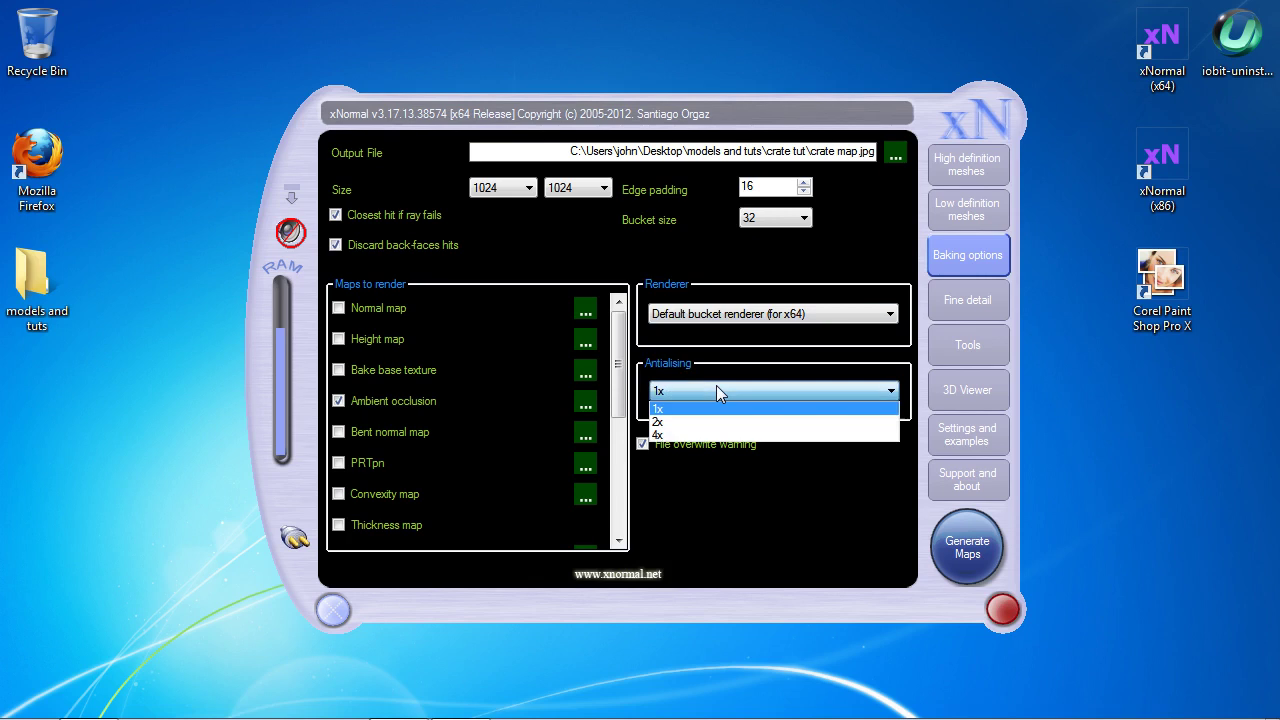
left_click(716, 390)
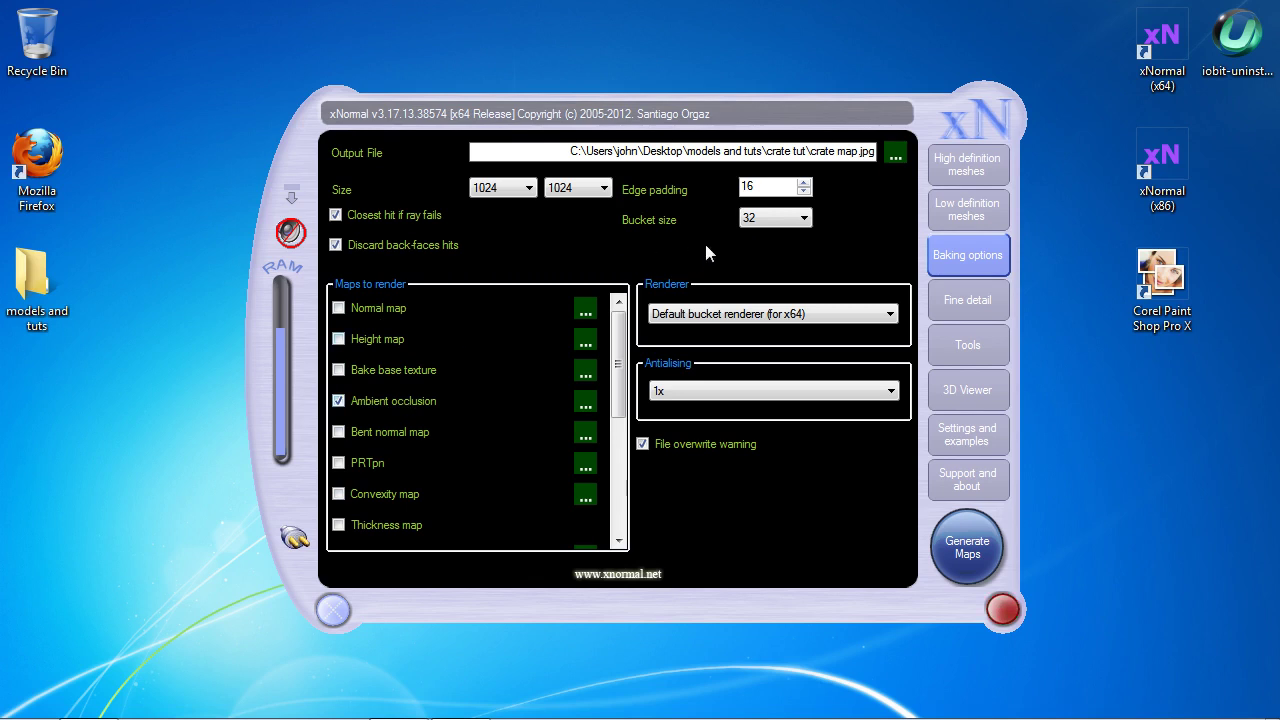
left_click(965, 166)
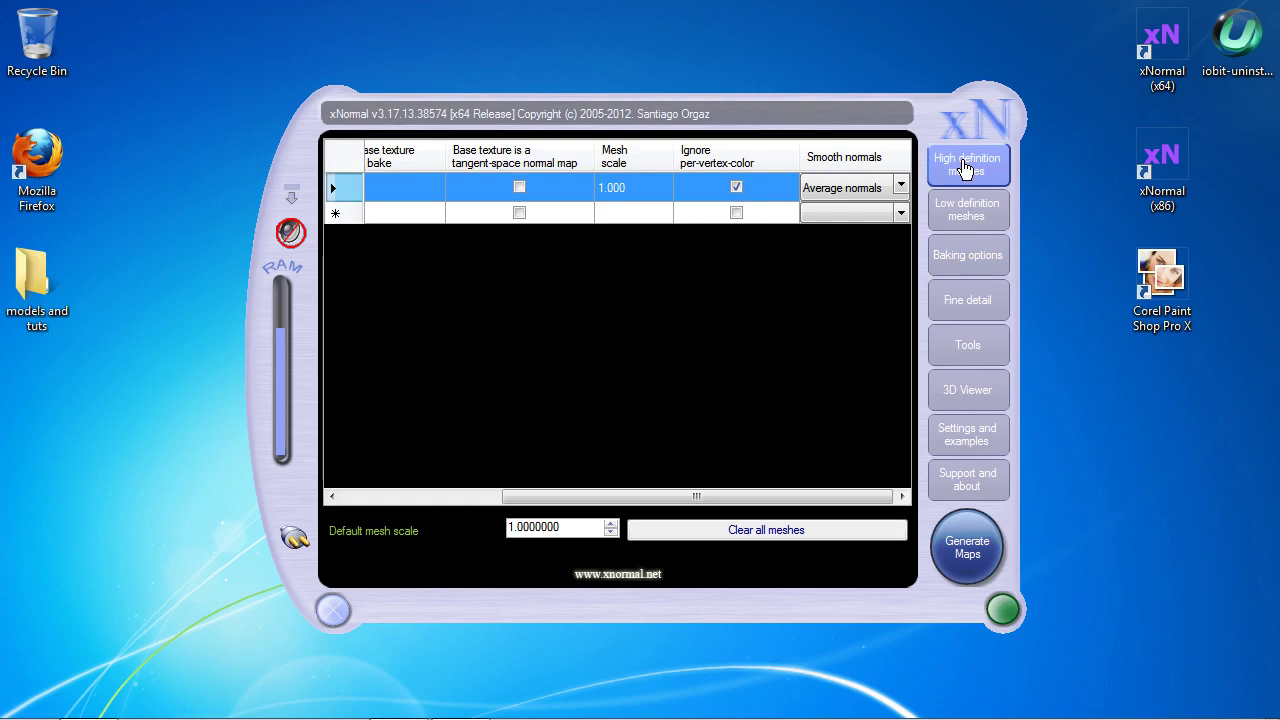
left_click(964, 209)
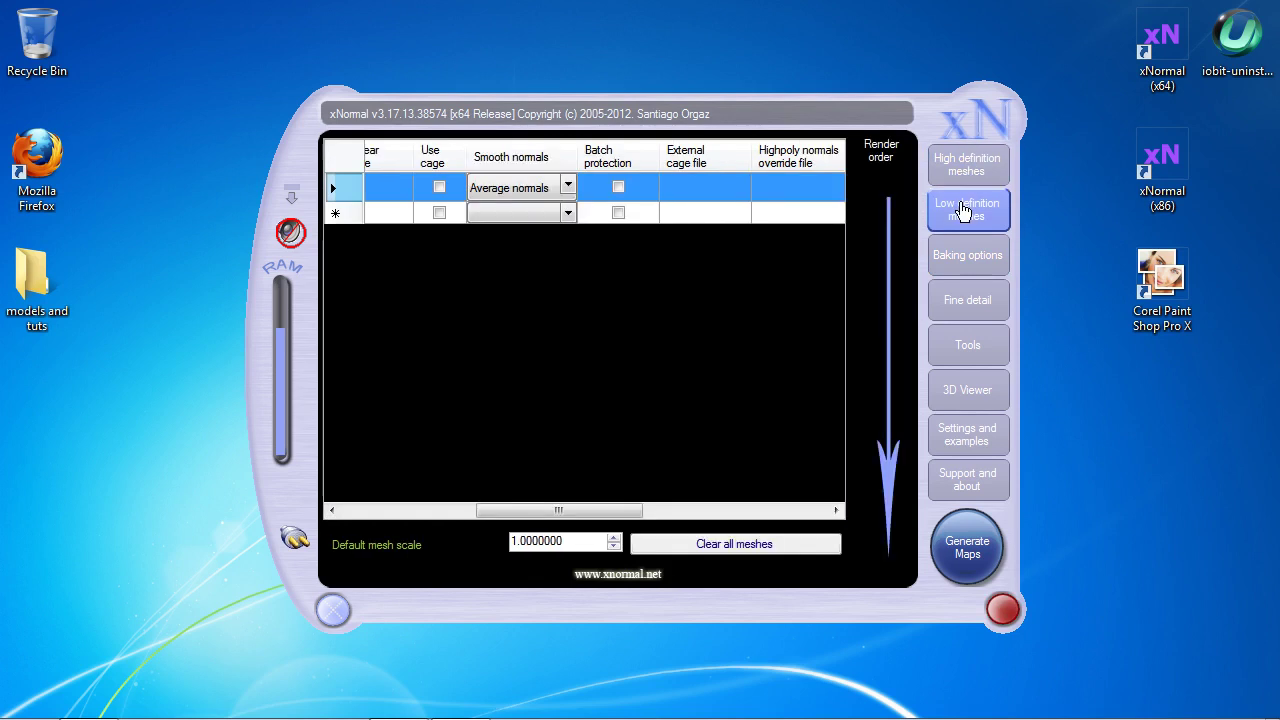
left_click(964, 168)
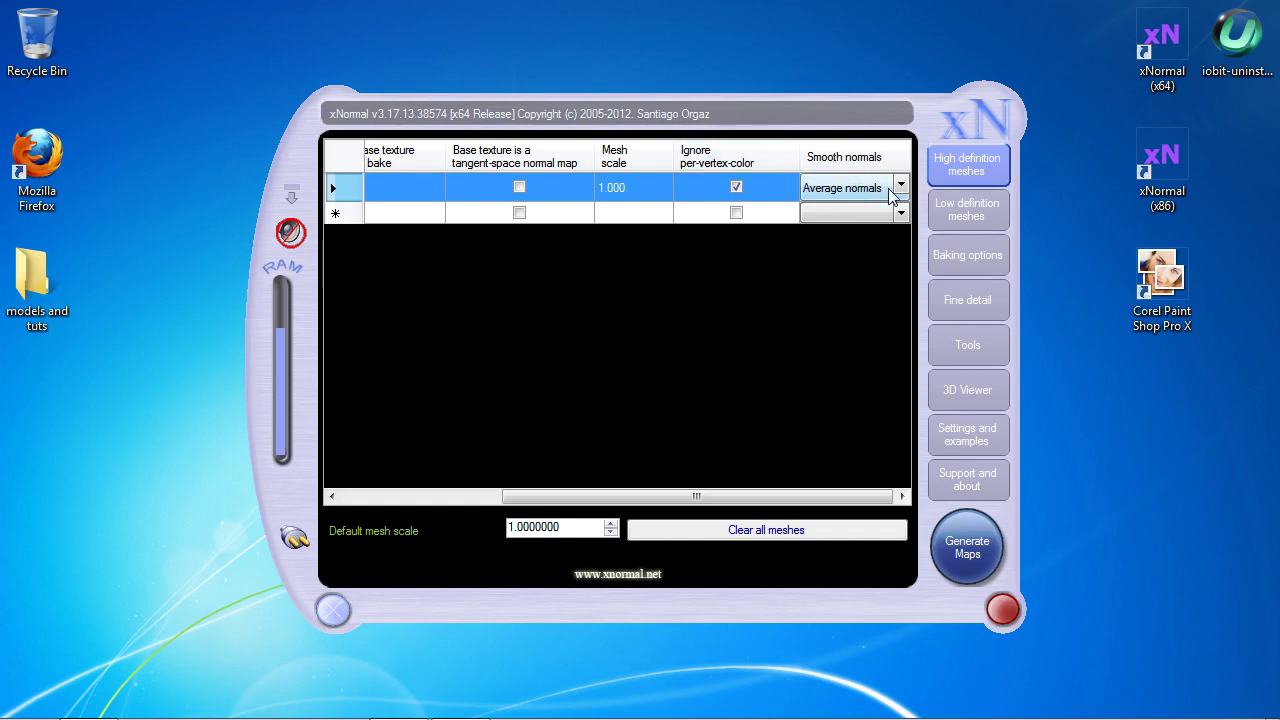
left_click(968, 210)
left_click(960, 166)
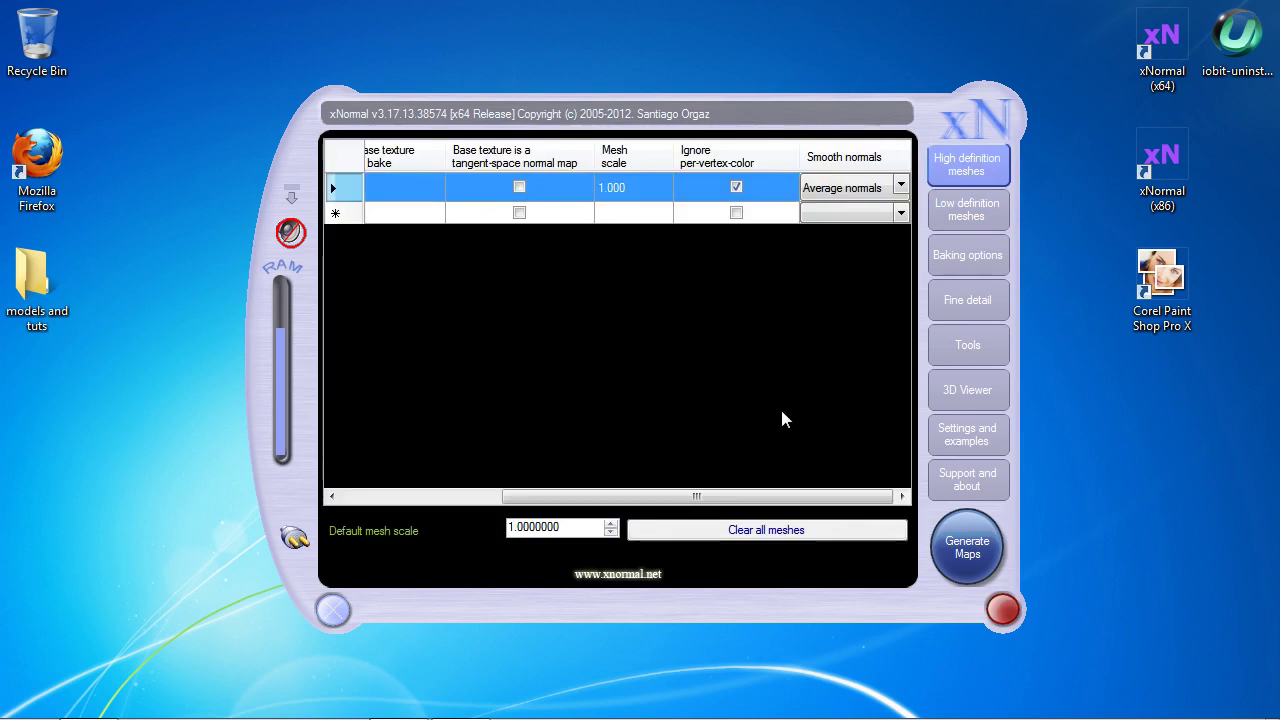
Generate the crate's ambient occlusion map, then close the render preview and exit xNormal.
left_click(968, 552)
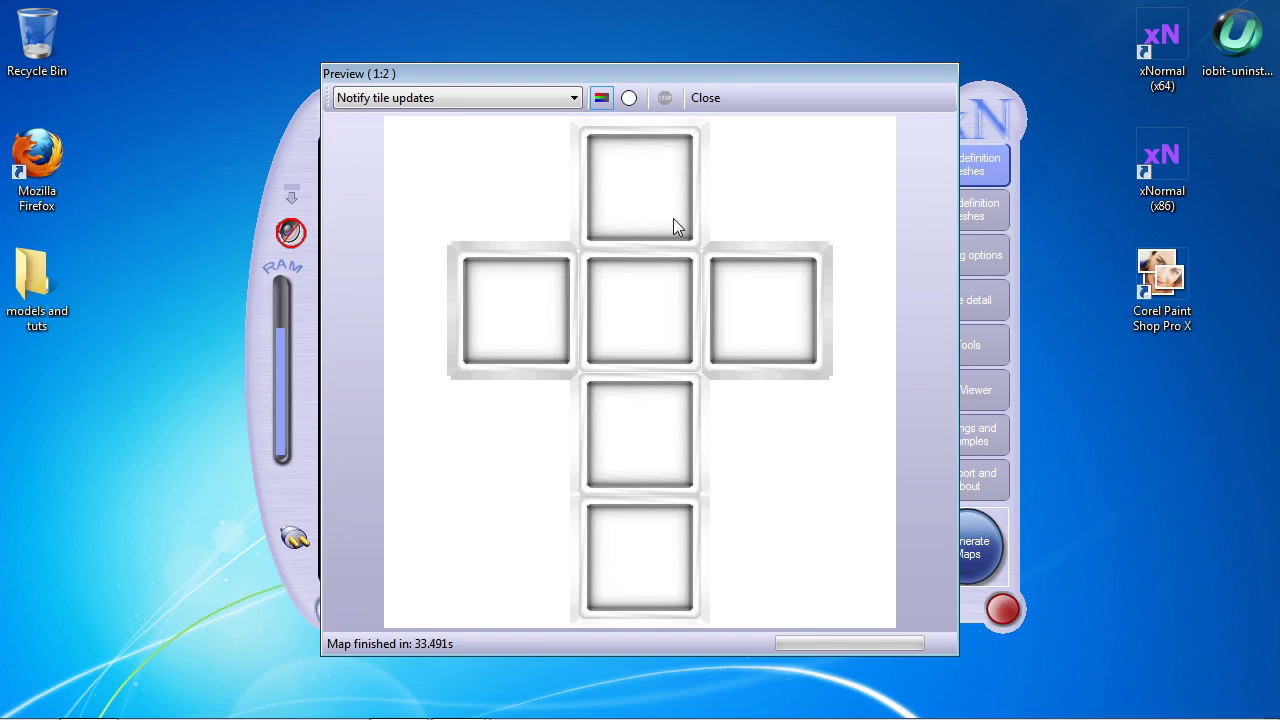
left_click(705, 98)
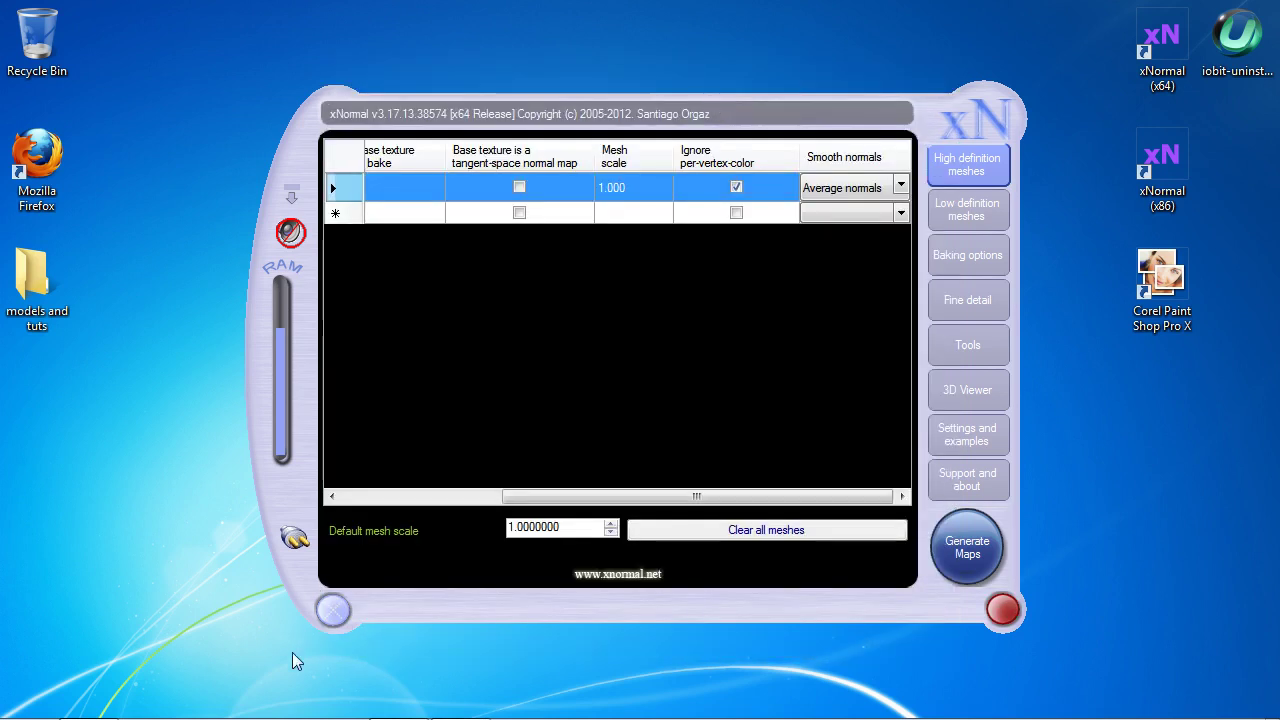
left_click(333, 614)
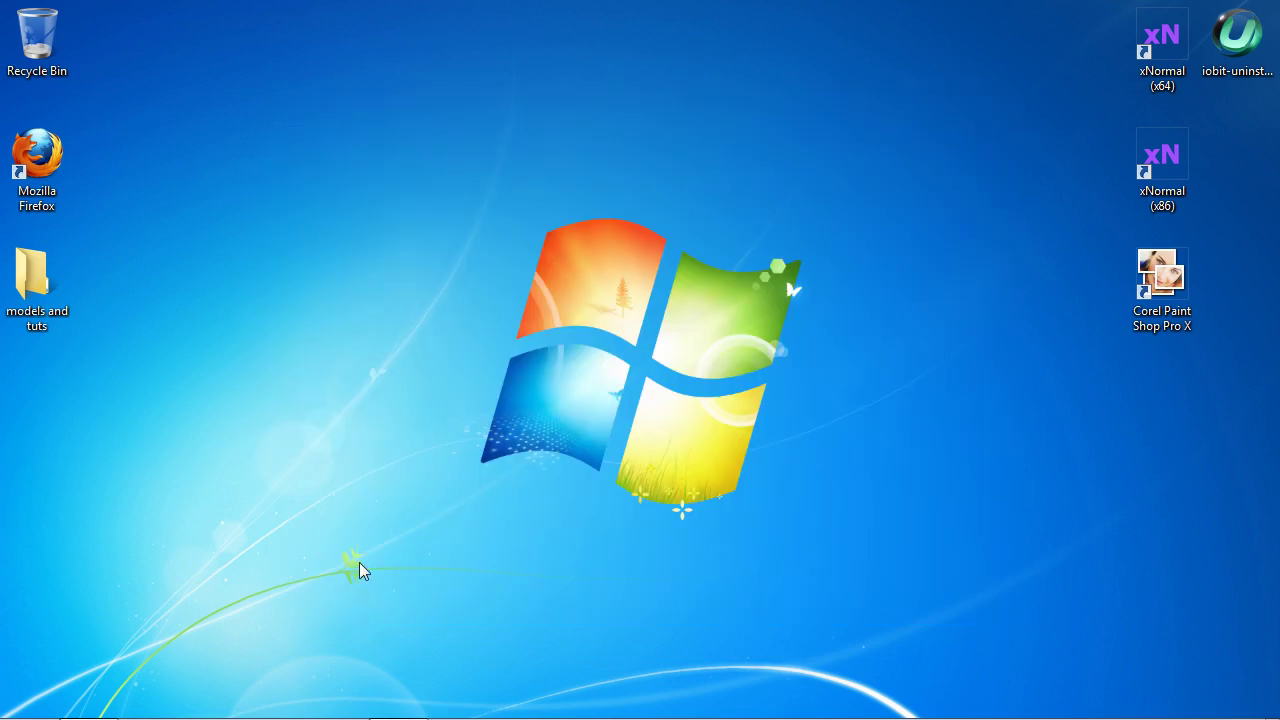
Open the crate tut folder in models and tuts and preview the baked crate map_occlusion image.
double_click(31, 288)
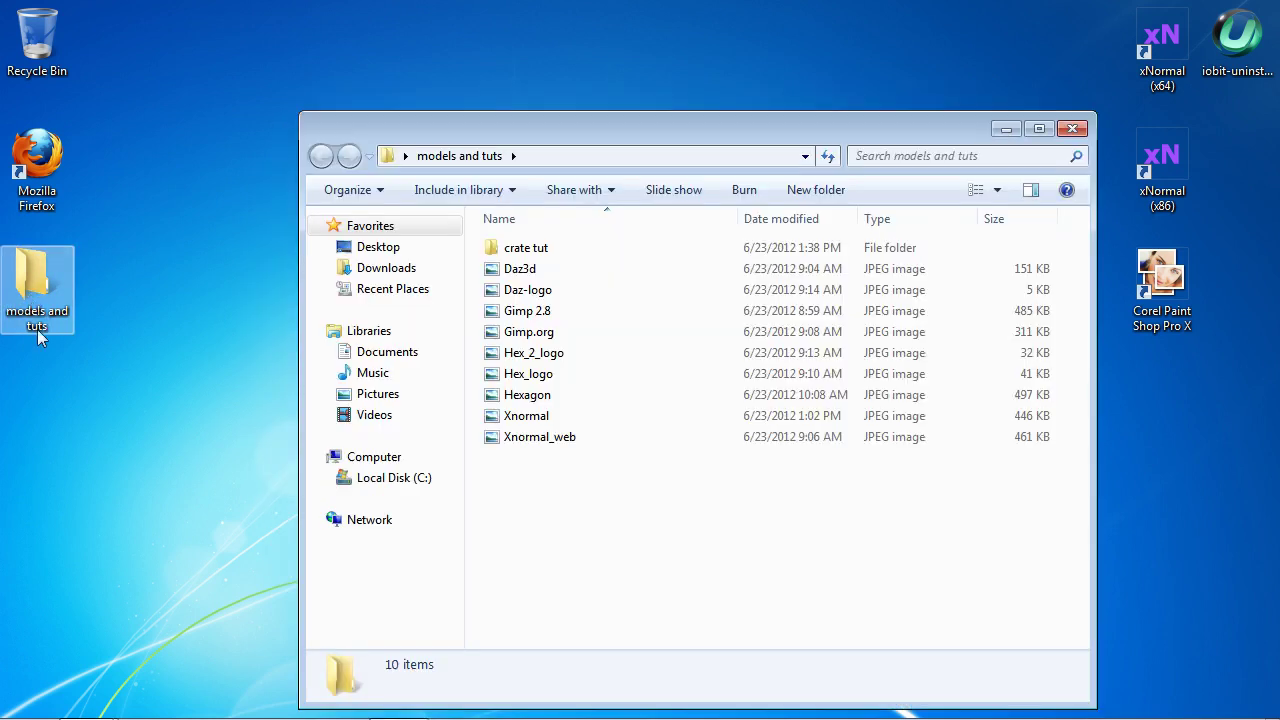
double_click(510, 248)
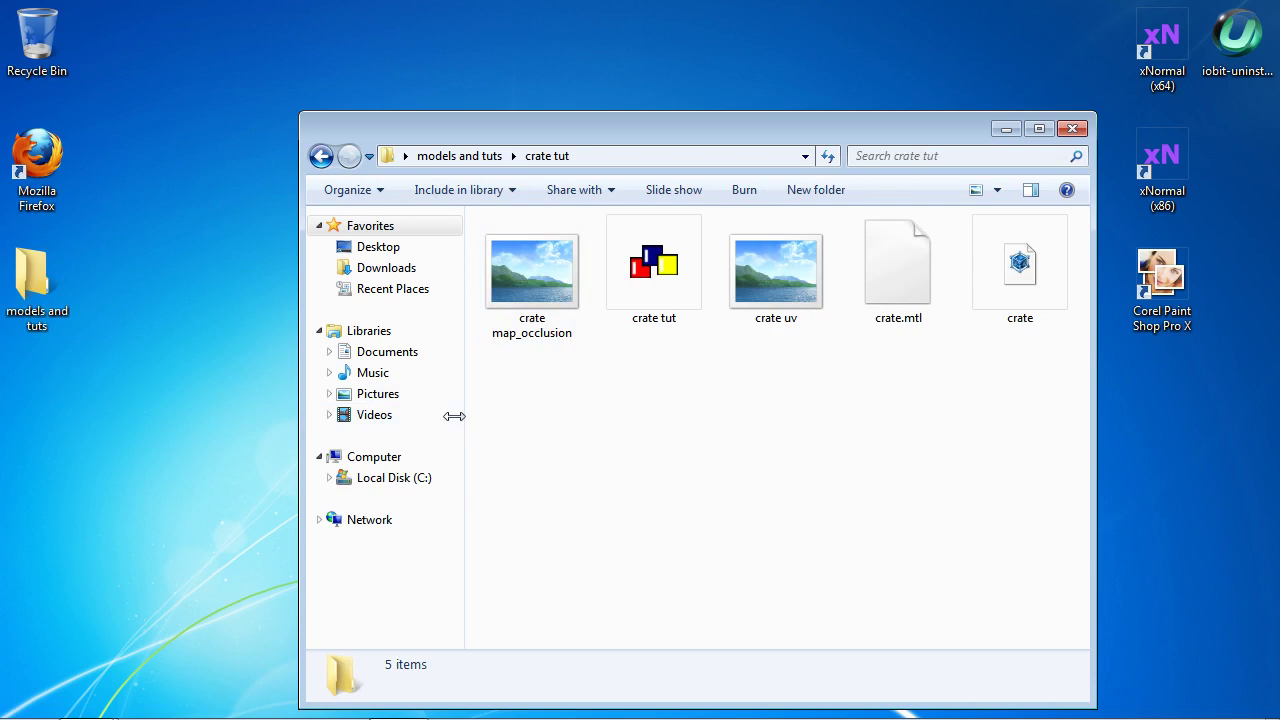
left_click(543, 285)
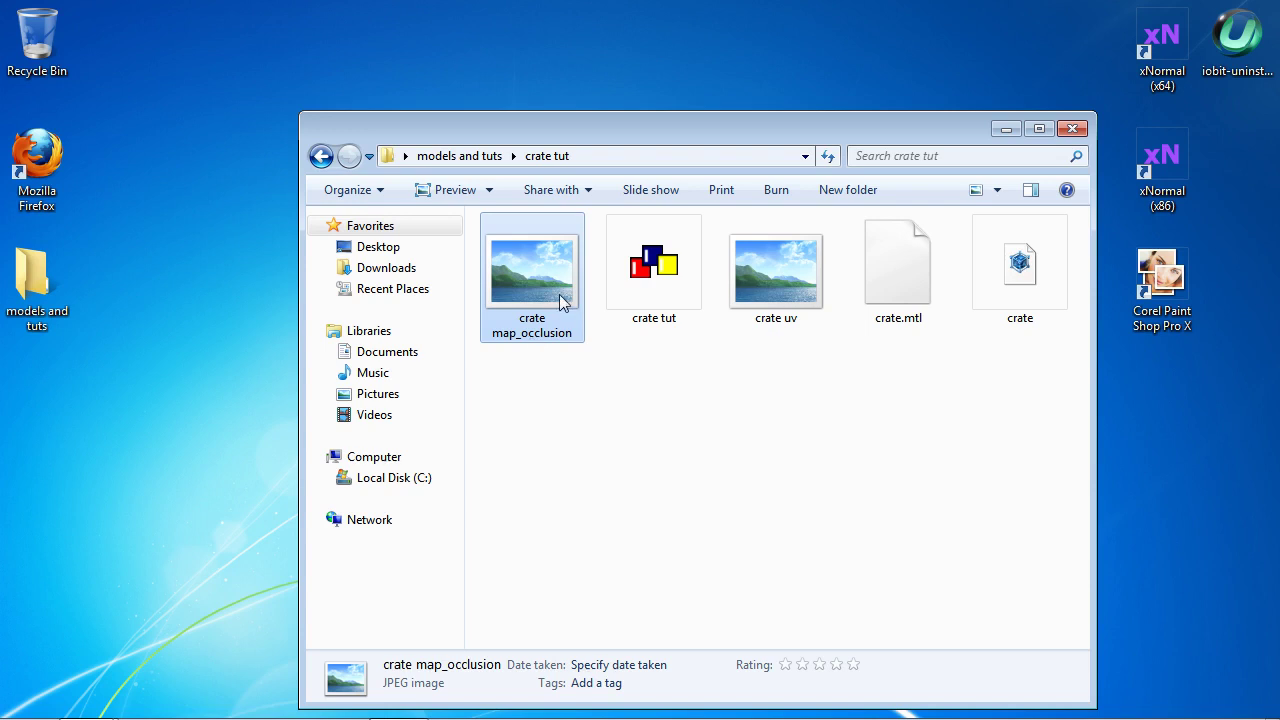
left_click(566, 388)
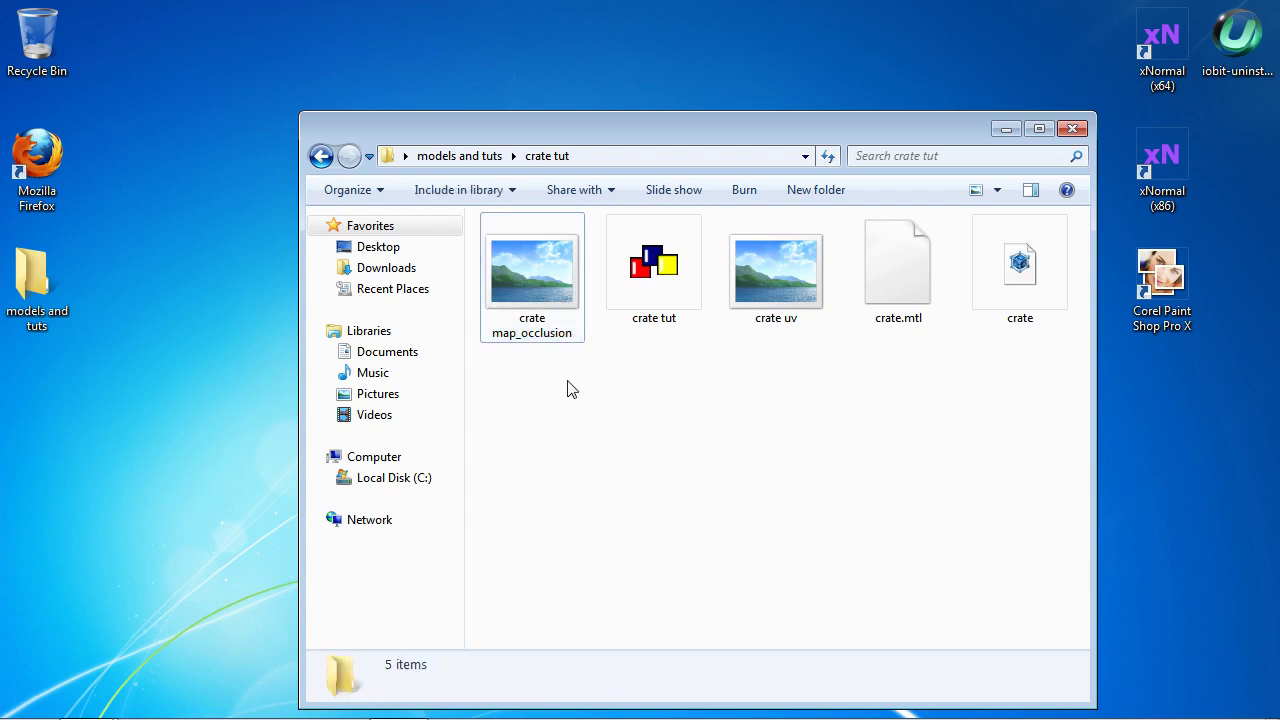
left_click(1019, 291)
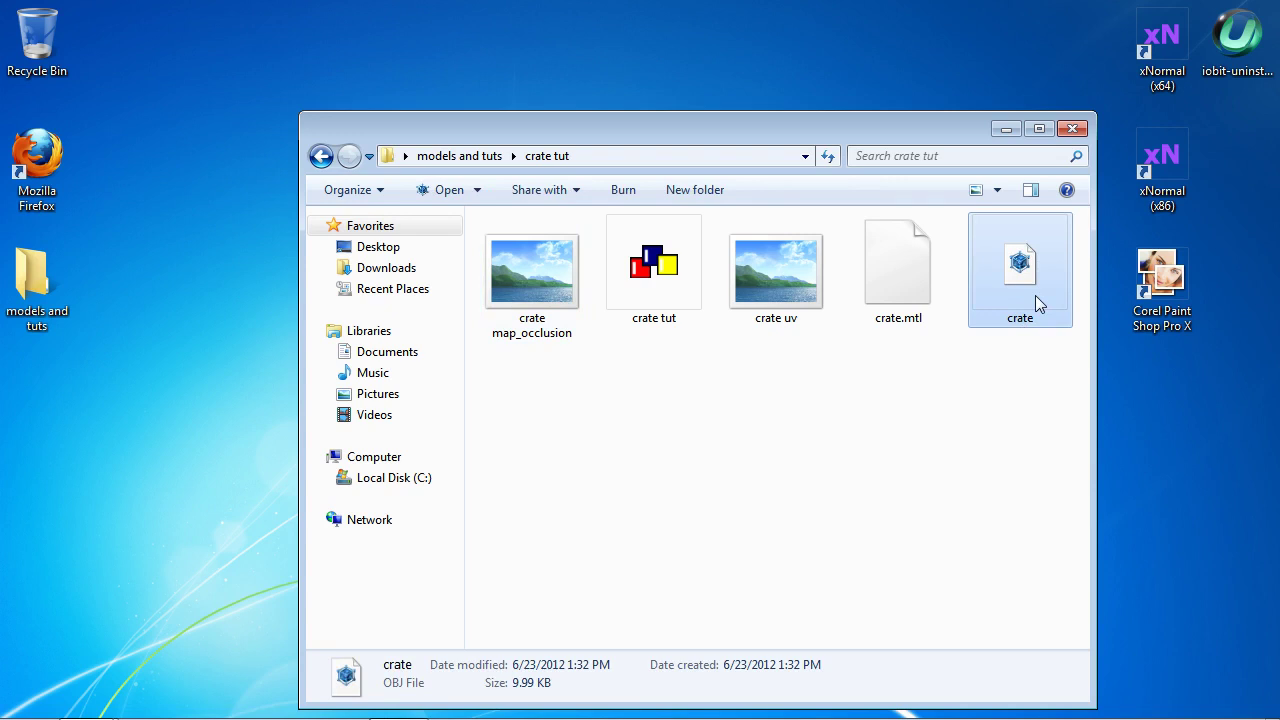
left_click(963, 370)
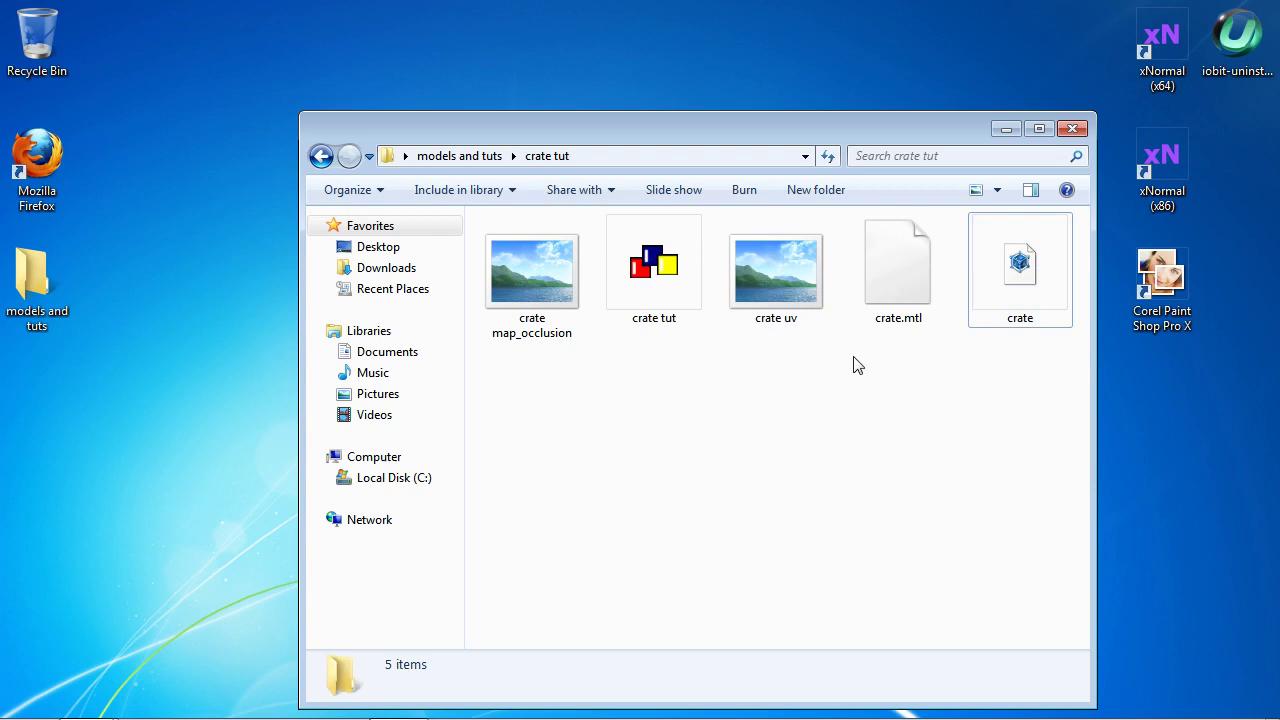
left_click(505, 275)
right_click(522, 280)
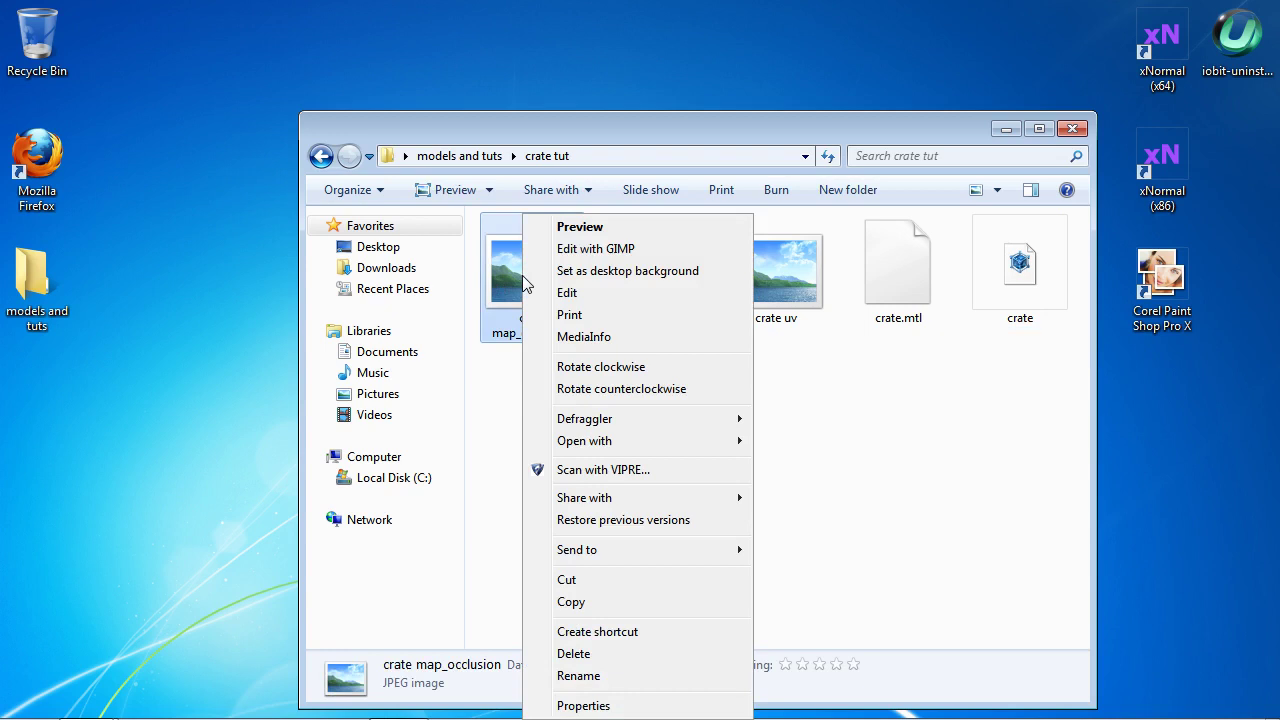
left_click(566, 230)
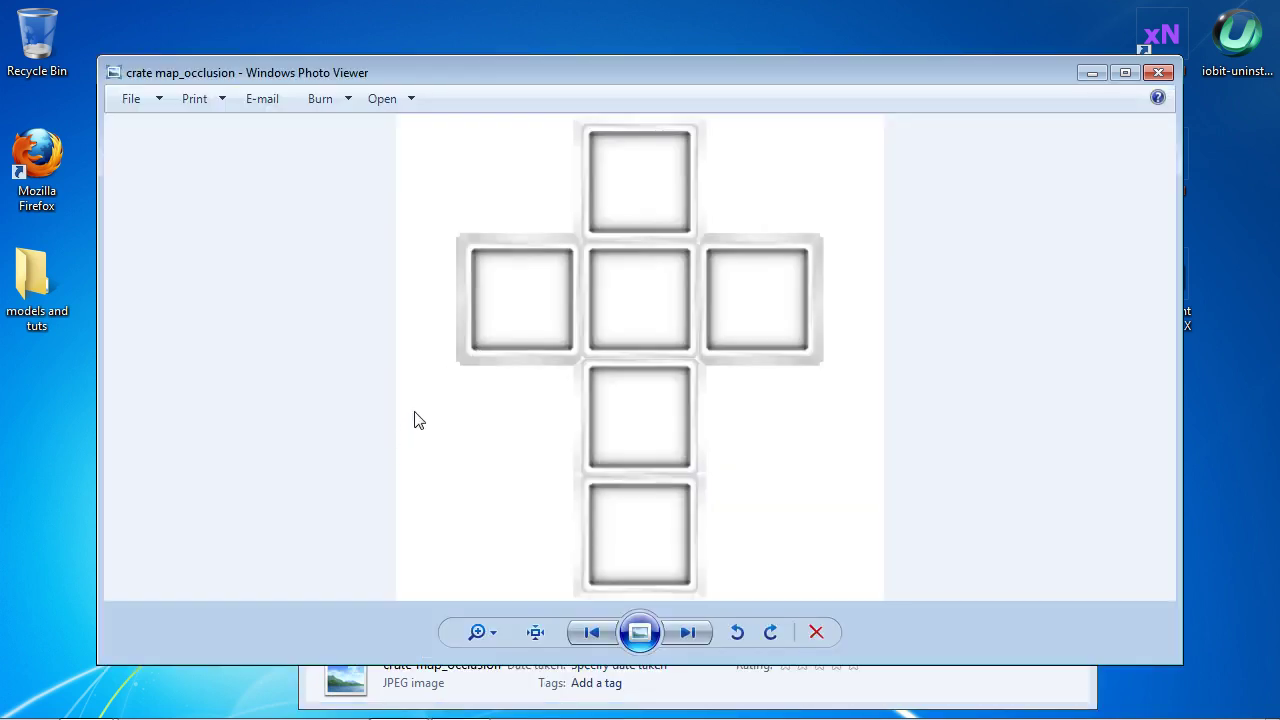